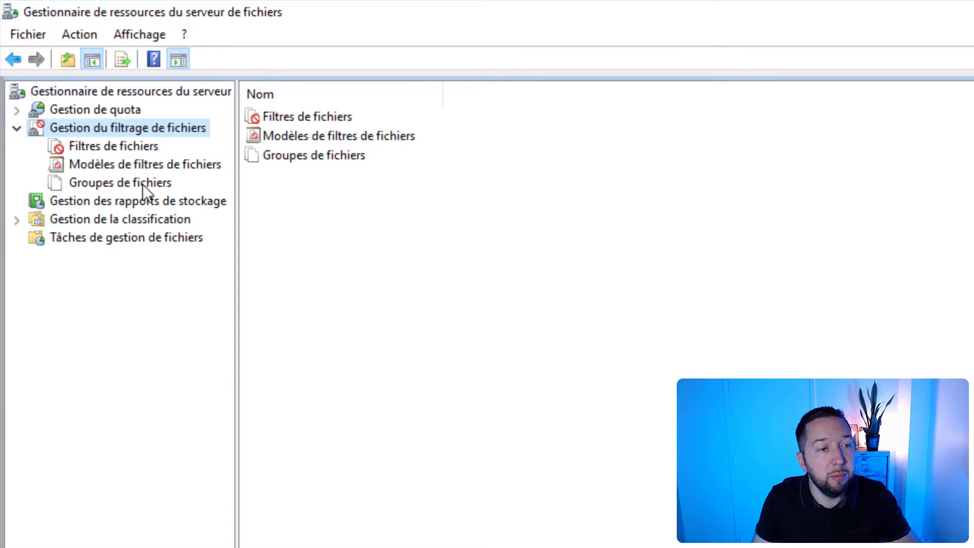
Step: Open the file groups list and examine the extensions included in the audio/video and executable file groups
left_click(142, 184)
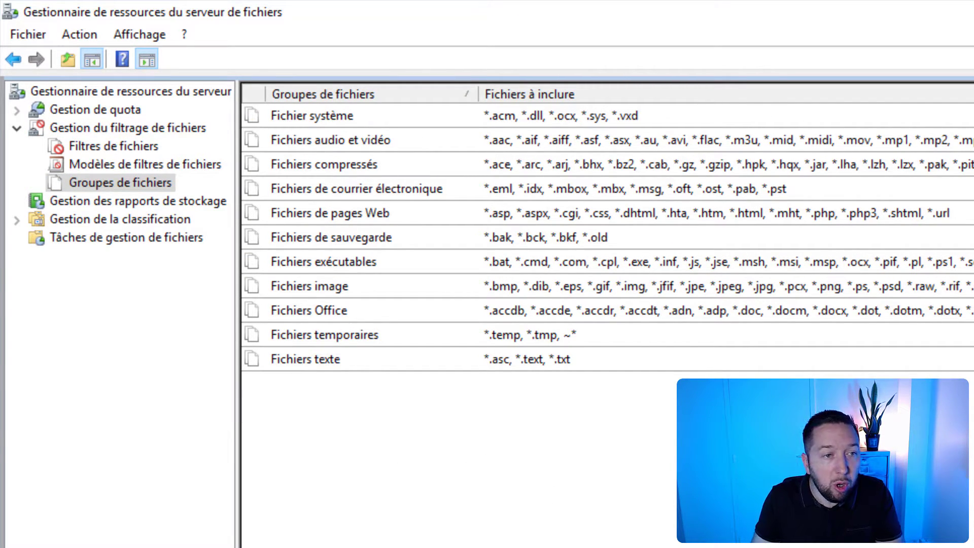
left_click(345, 146)
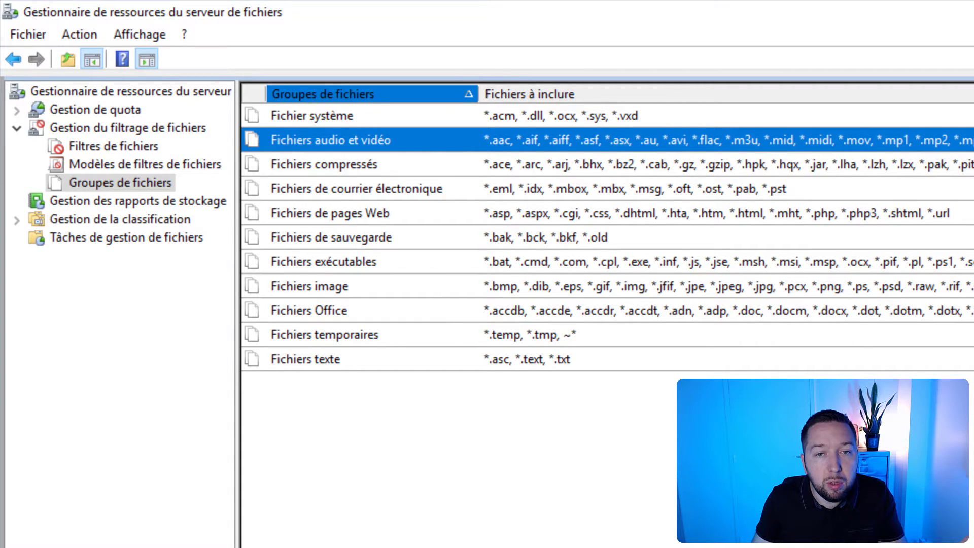
left_click_drag(478, 95, 480, 94)
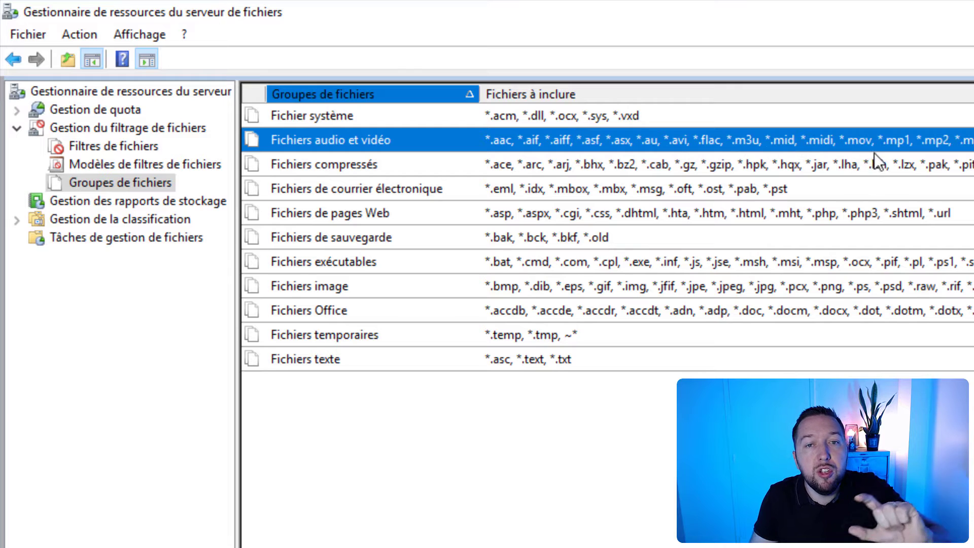
left_click(402, 245)
left_click(396, 257)
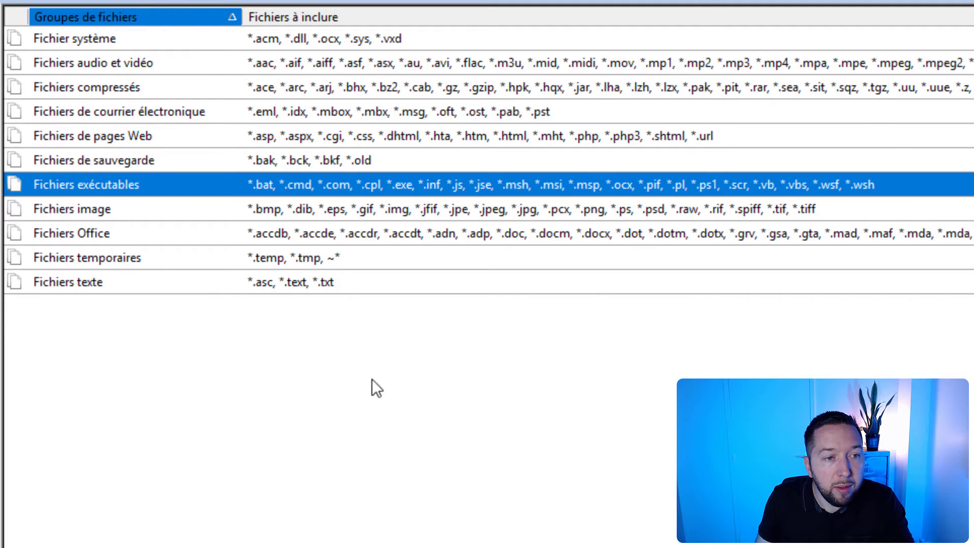
Step: Add the *.iso pattern to the files included in the Fichiers exécutables group
right_click(194, 185)
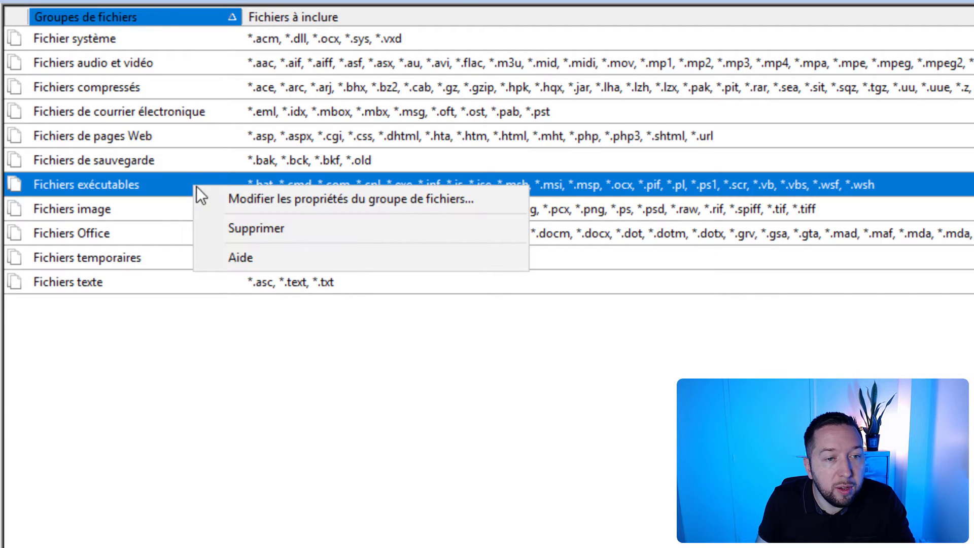
left_click(229, 199)
left_click_drag(102, 48, 339, 133)
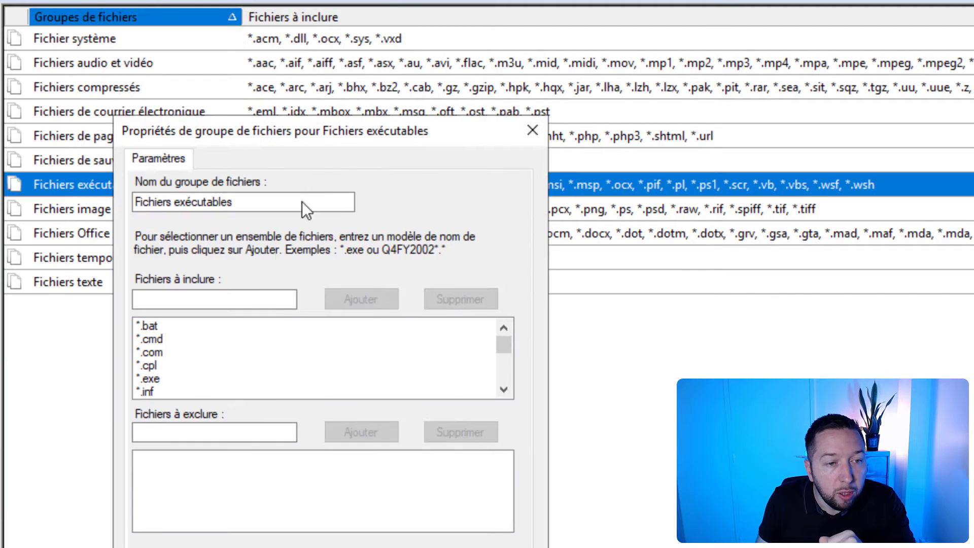
left_click(507, 391)
left_click(507, 391)
left_click(507, 391)
left_click_drag(506, 358, 506, 379)
left_click(260, 300)
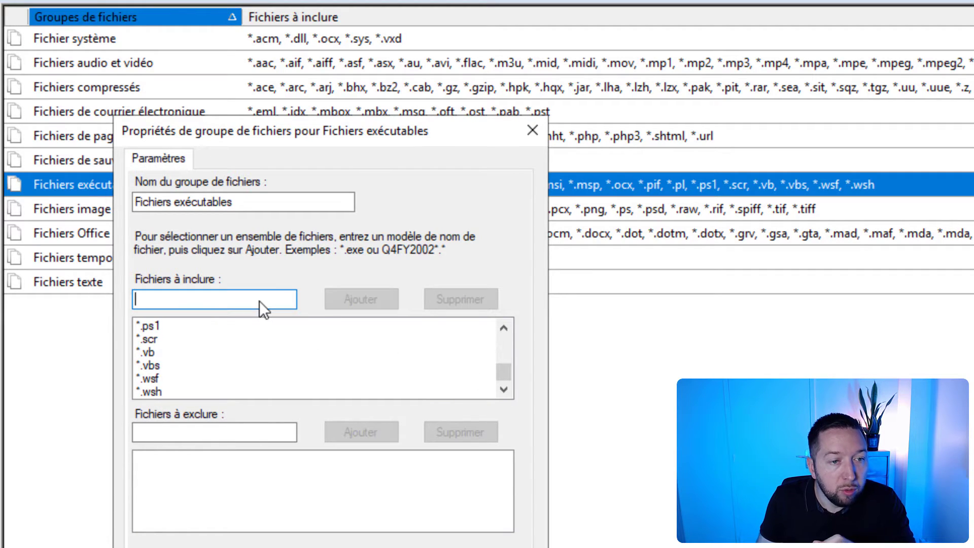
type("*.iso")
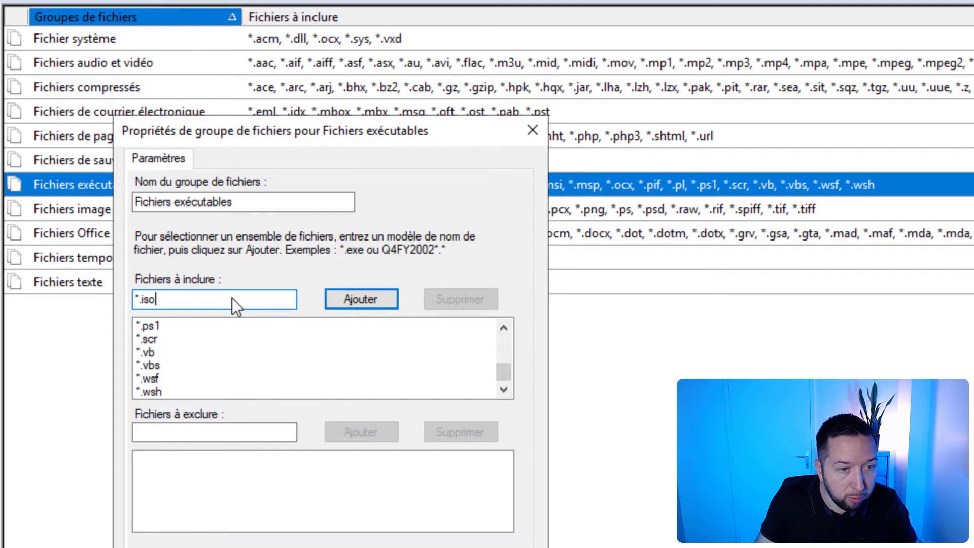
left_click(348, 300)
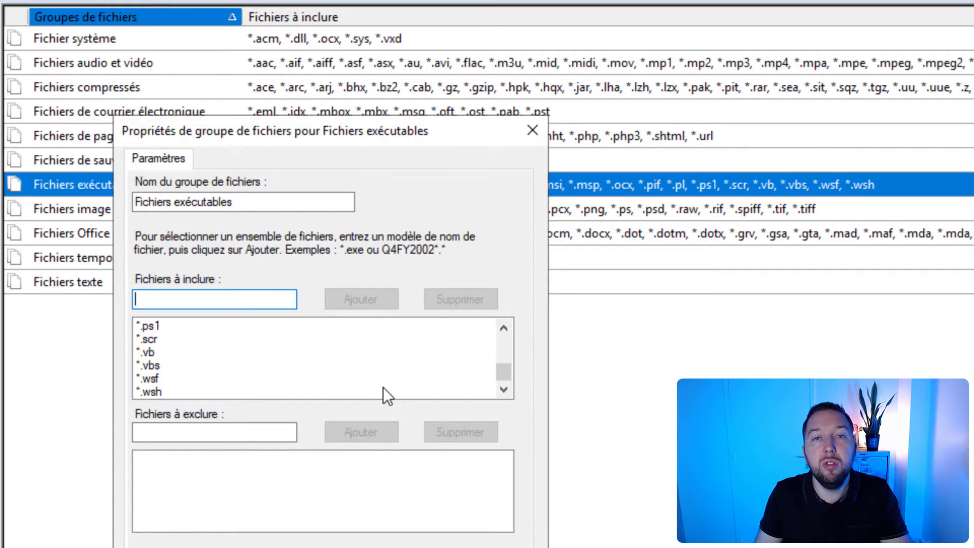
Step: Rename the file group as Fichiers exécutables et images ISO and save its properties
left_click(287, 210)
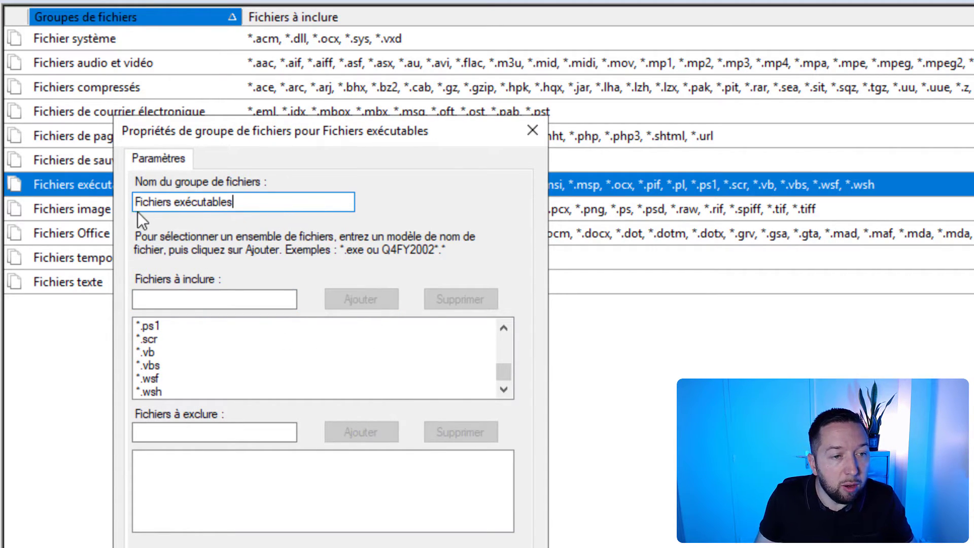
type("et images ISO")
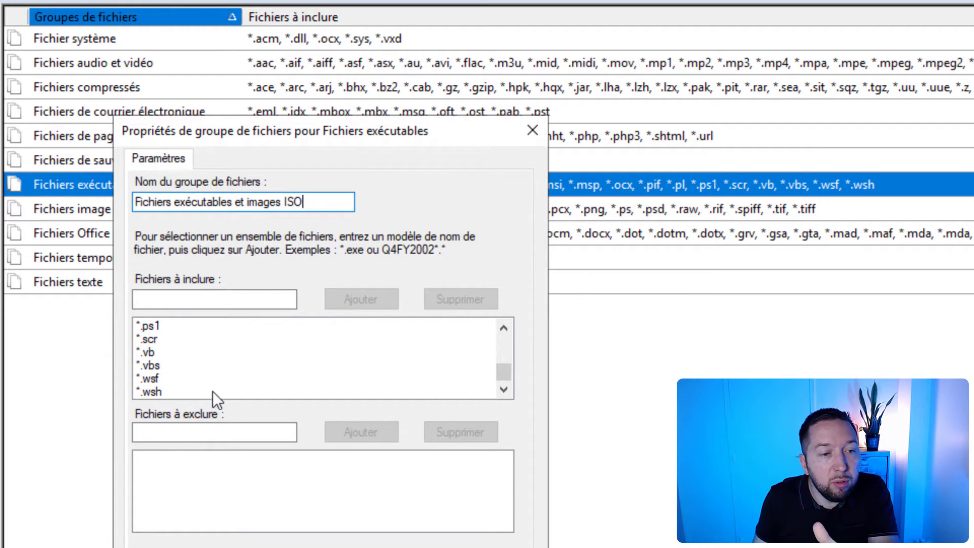
scroll(501, 377, "up", 6)
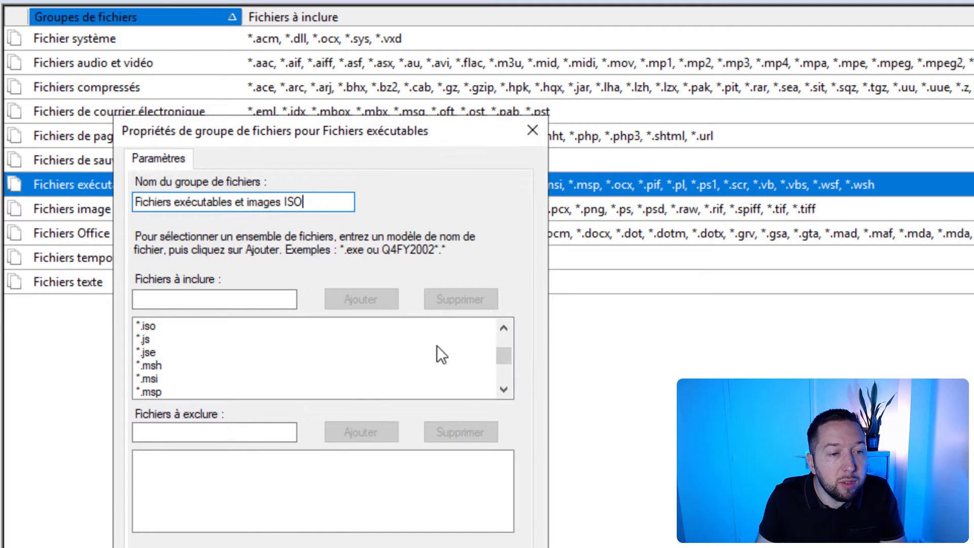
scroll(425, 336, "down", 6)
left_click(251, 300)
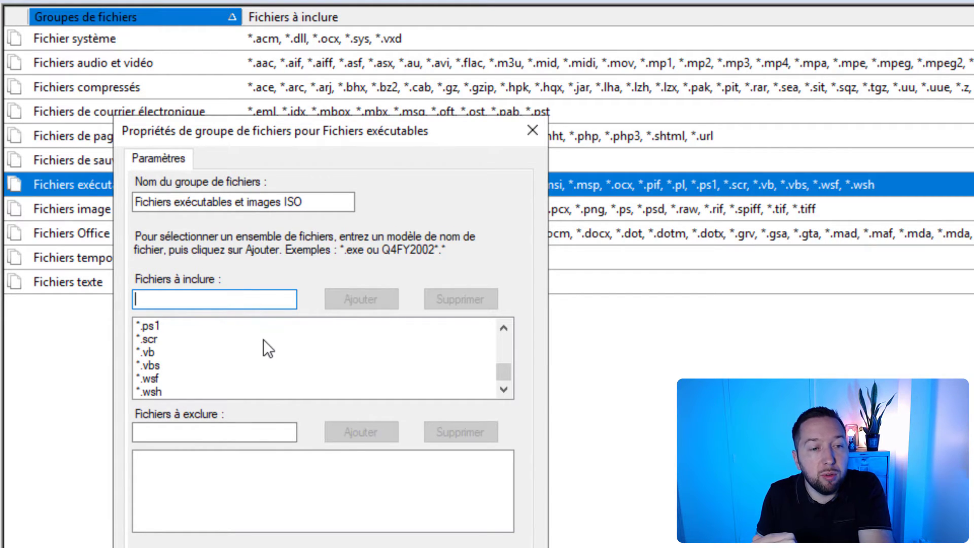
left_click(249, 433)
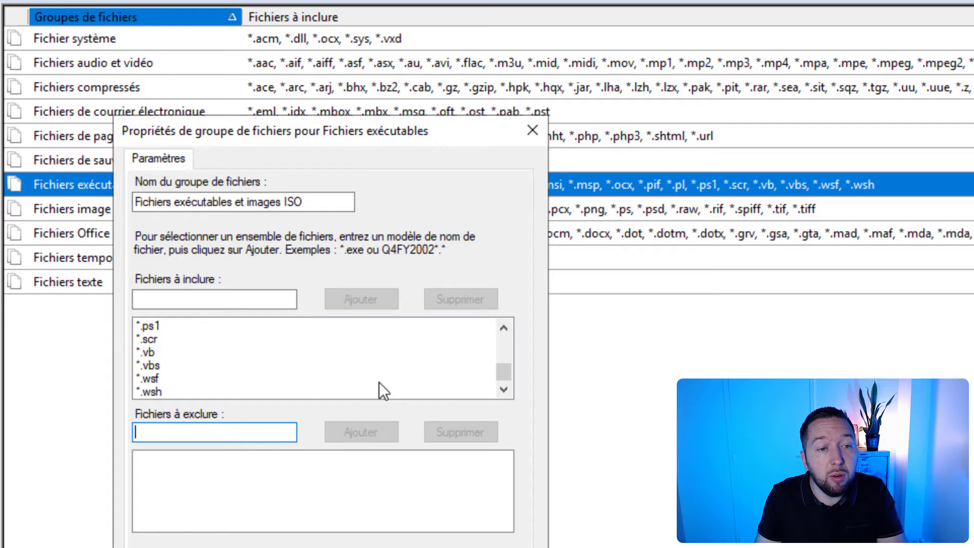
scroll(305, 375, "up", 6)
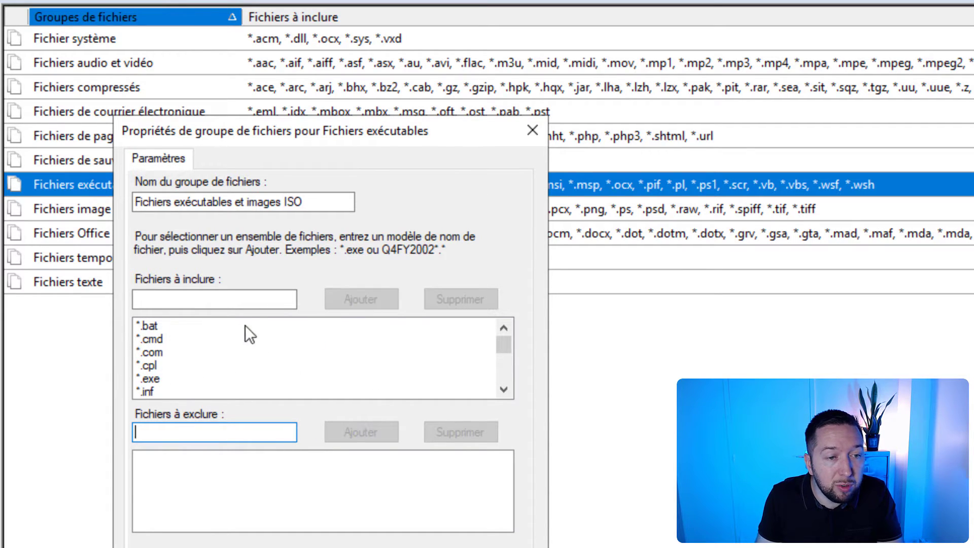
key("Return")
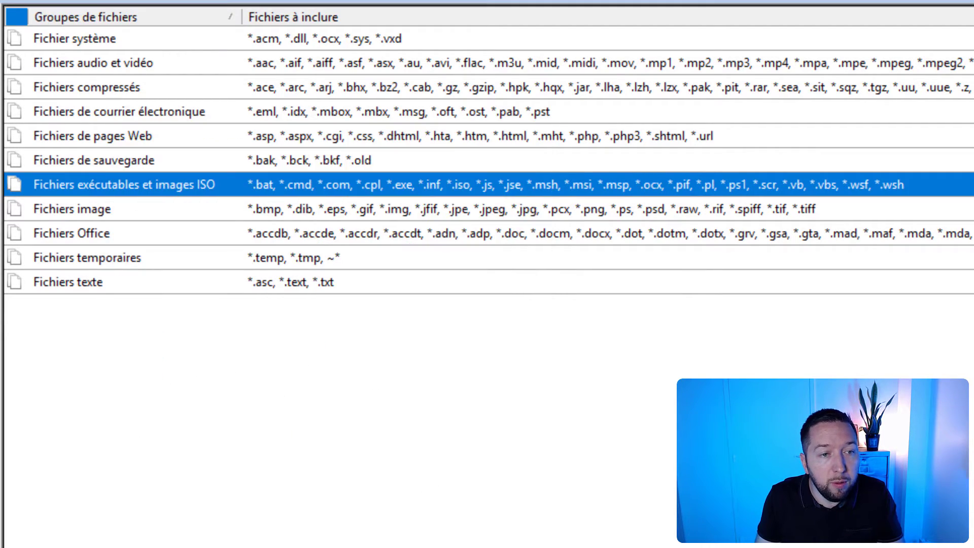
left_click(413, 392)
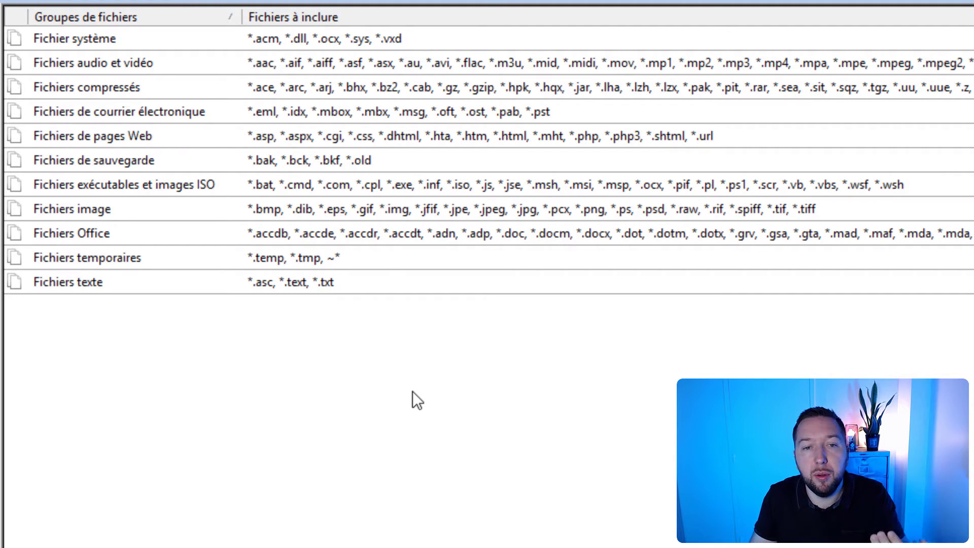
left_click(257, 185)
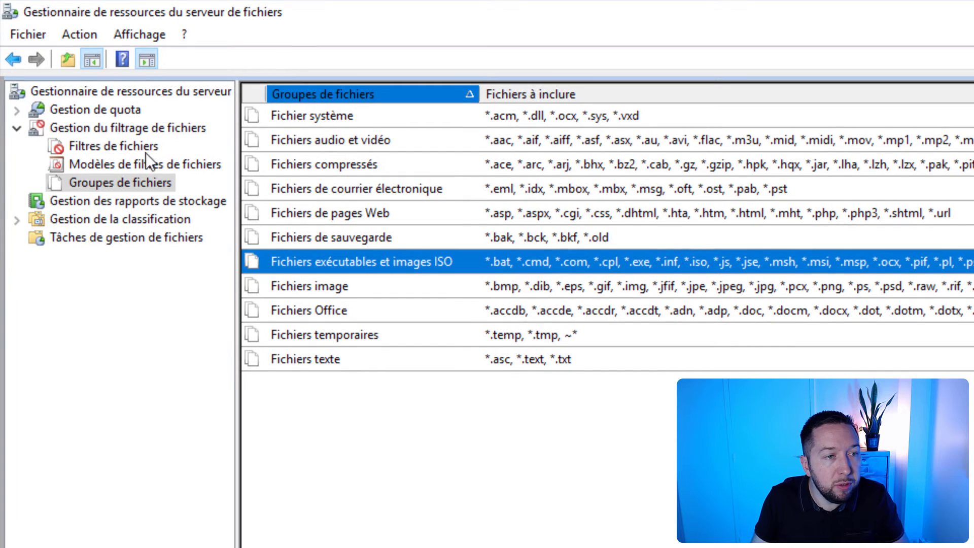
Step: Rename the executable-blocking file screen template as Bloquer les fichiers exécutables et images ISO and check its selected file groups
left_click(143, 162)
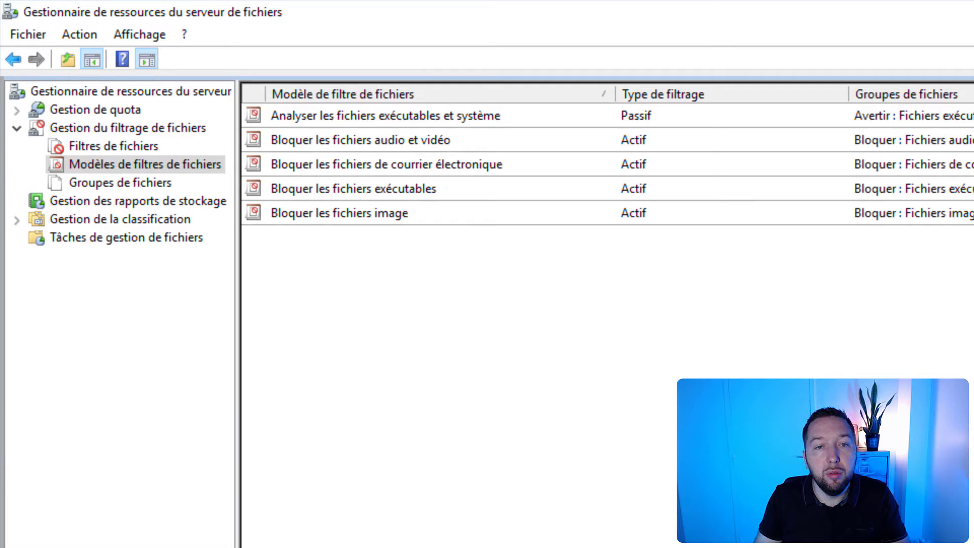
left_click(461, 183)
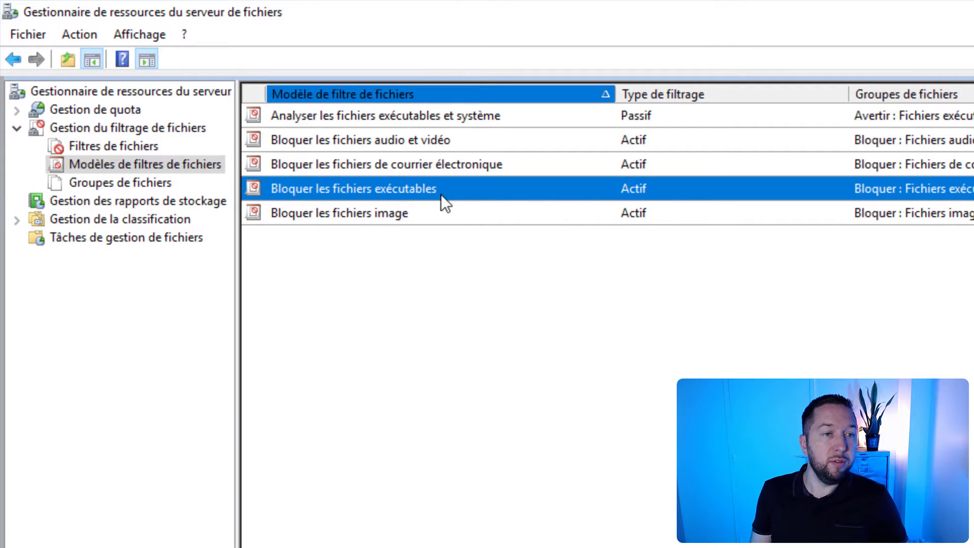
right_click(466, 192)
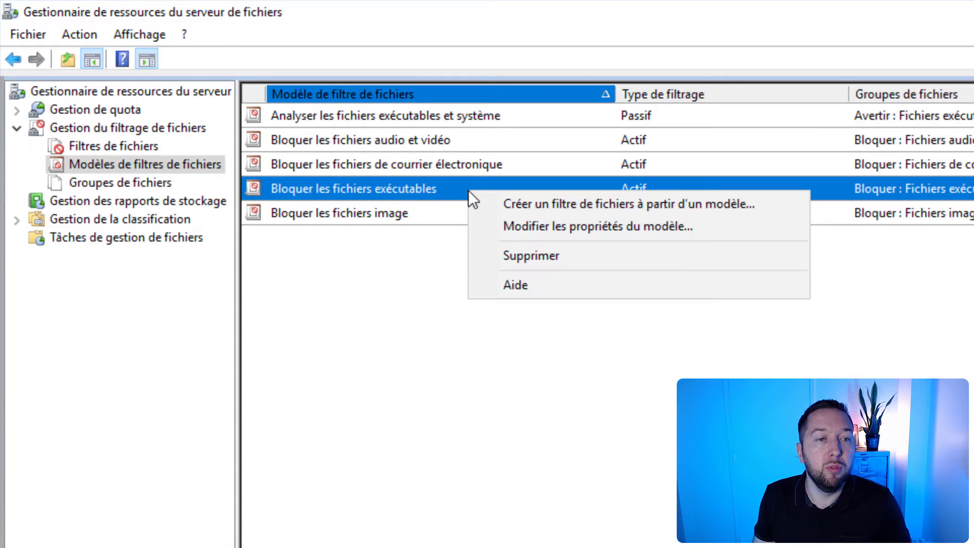
left_click(531, 233)
left_click_drag(339, 154, 530, 155)
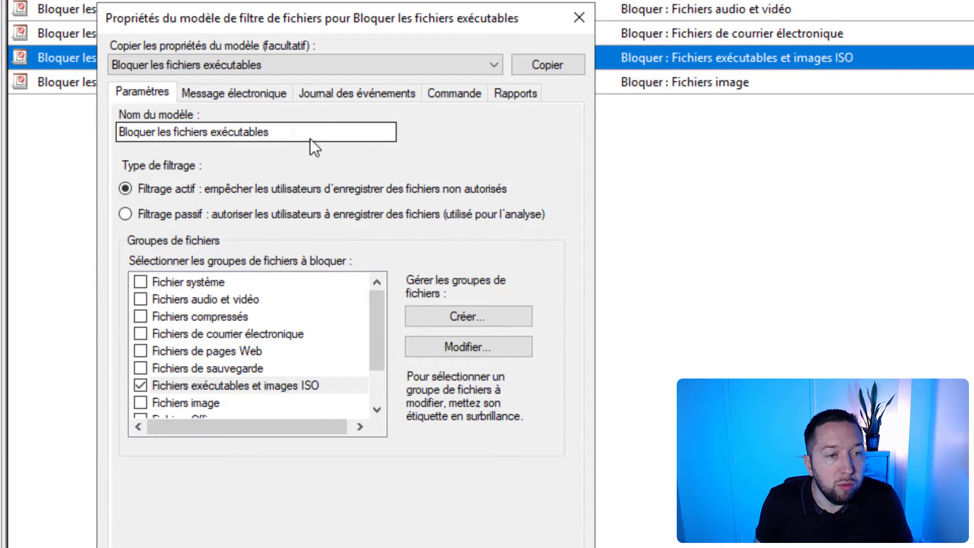
left_click(294, 133)
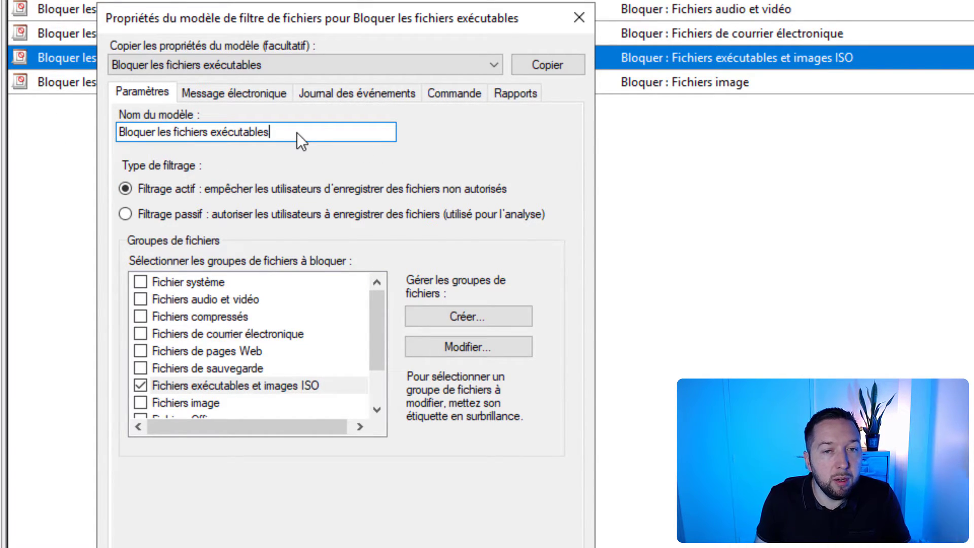
type("et images ISO")
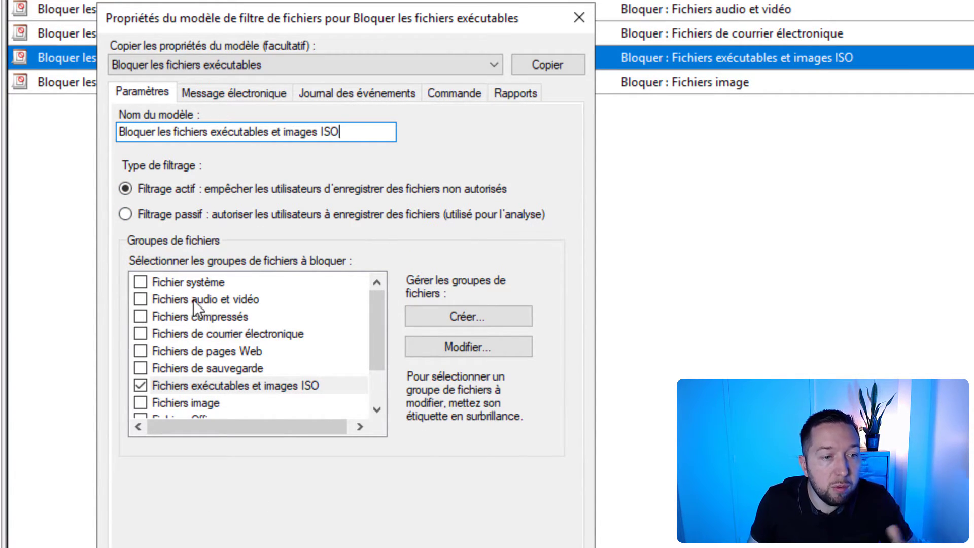
left_click_drag(376, 325, 379, 348)
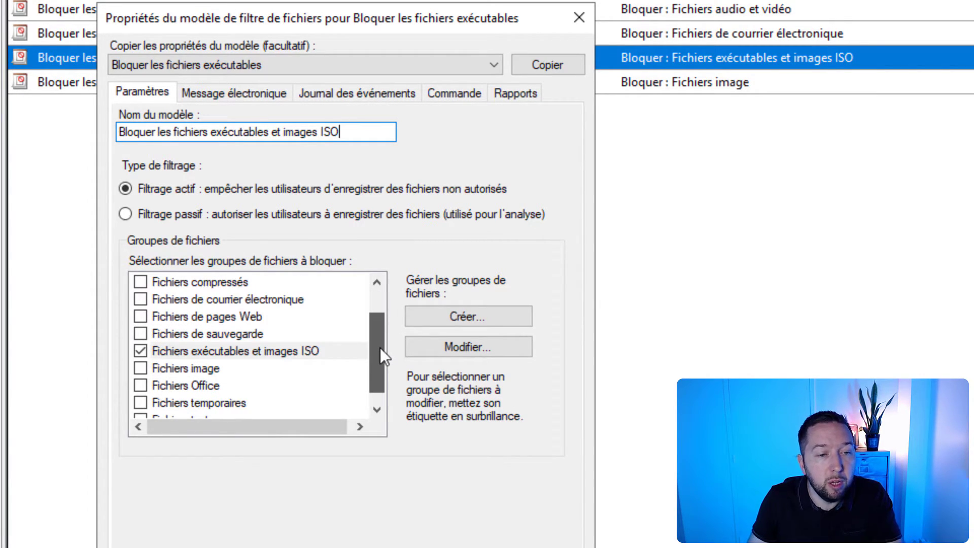
left_click(343, 351)
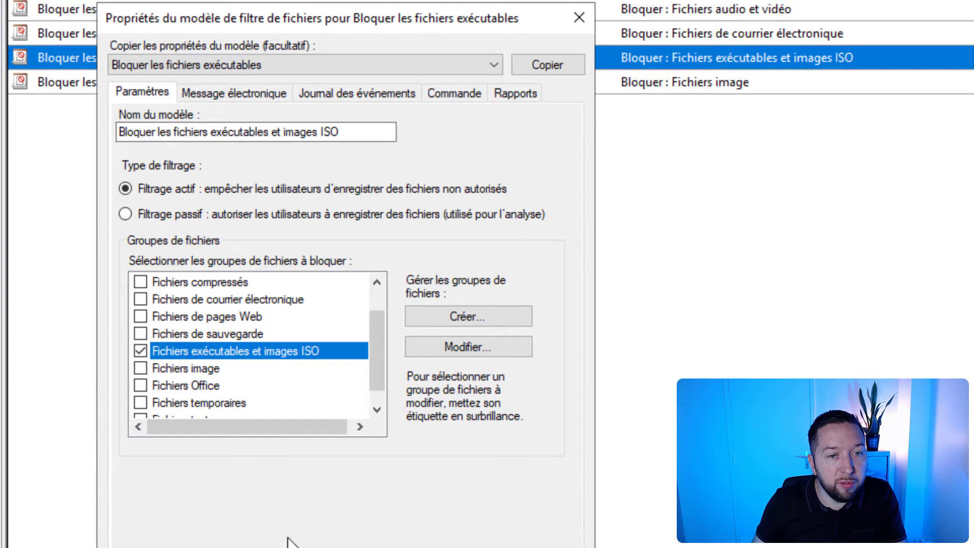
Step: Review the template's email, event log, command and report settings, continuing without a configured SMTP server
left_click(234, 92)
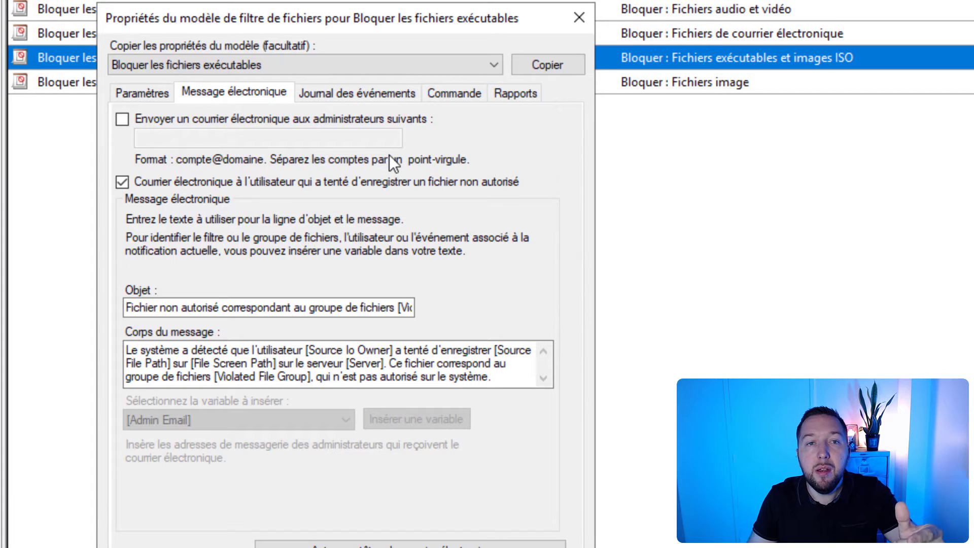
left_click(351, 91)
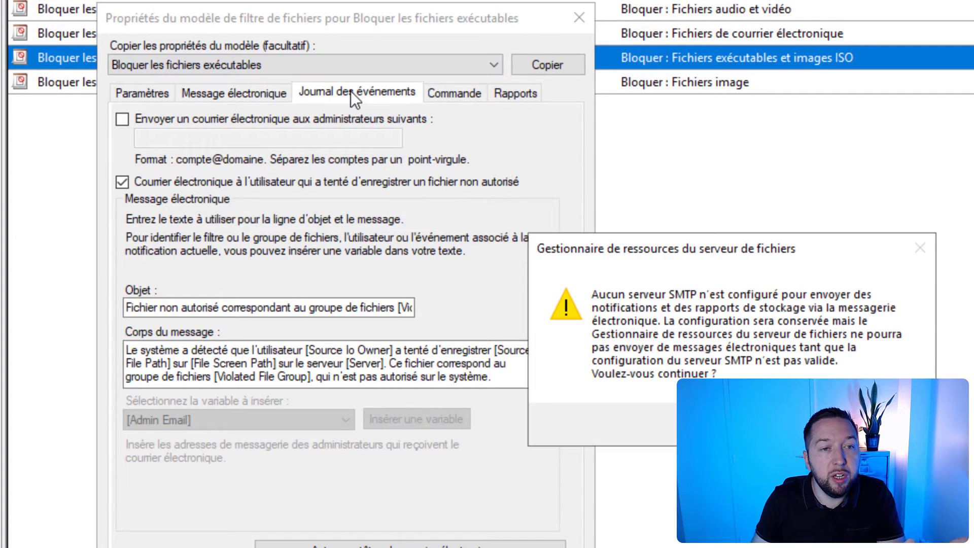
key("Return")
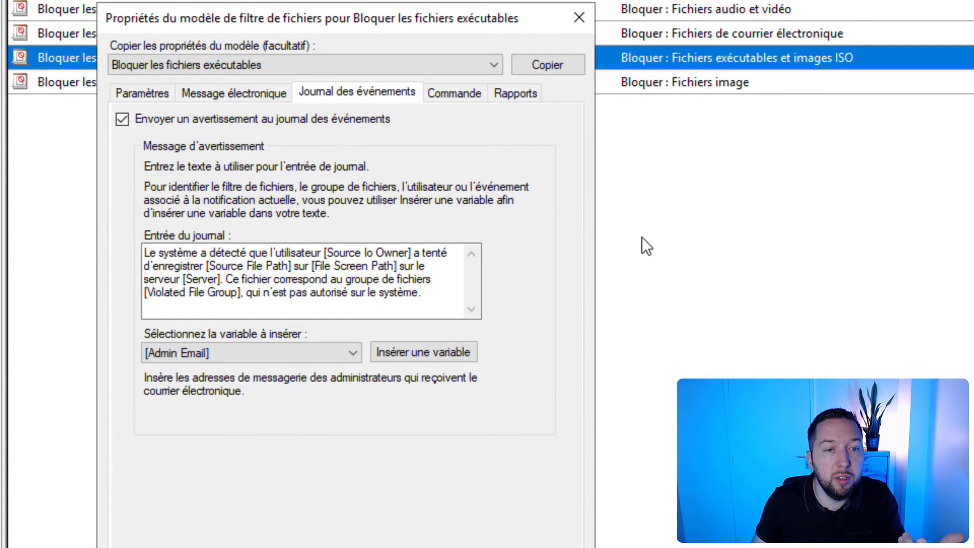
left_click(453, 93)
left_click(507, 96)
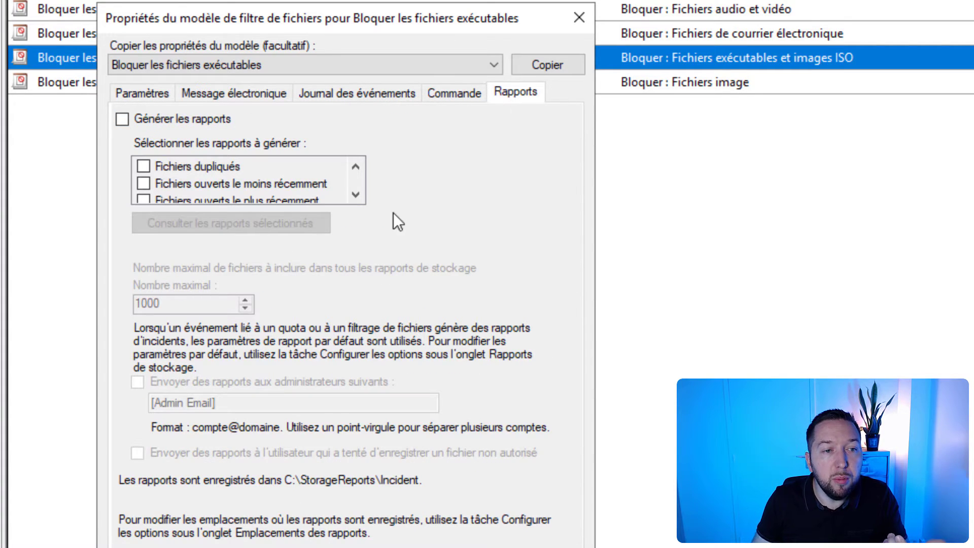
Step: Examine the notification email's message body and available variables, and return to the event log warning settings
left_click(246, 94)
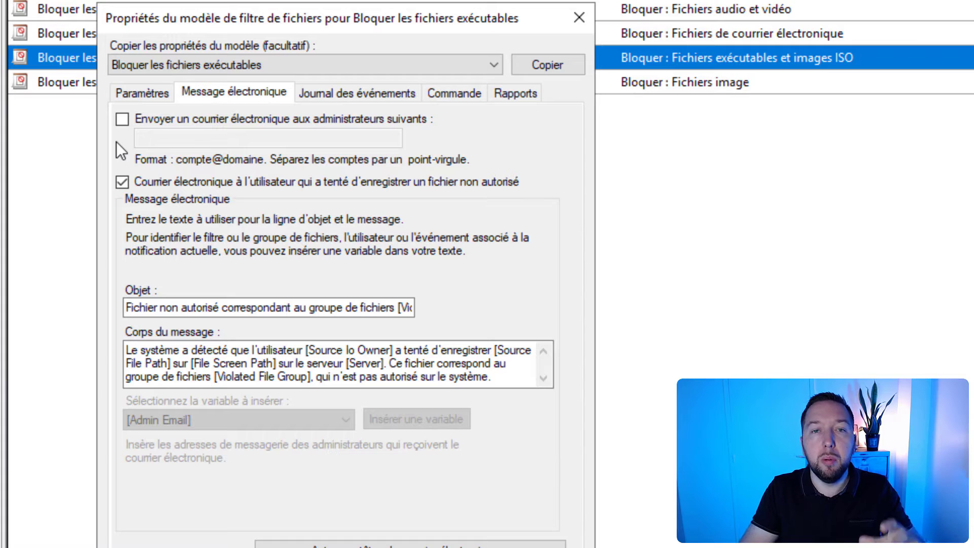
left_click(417, 363)
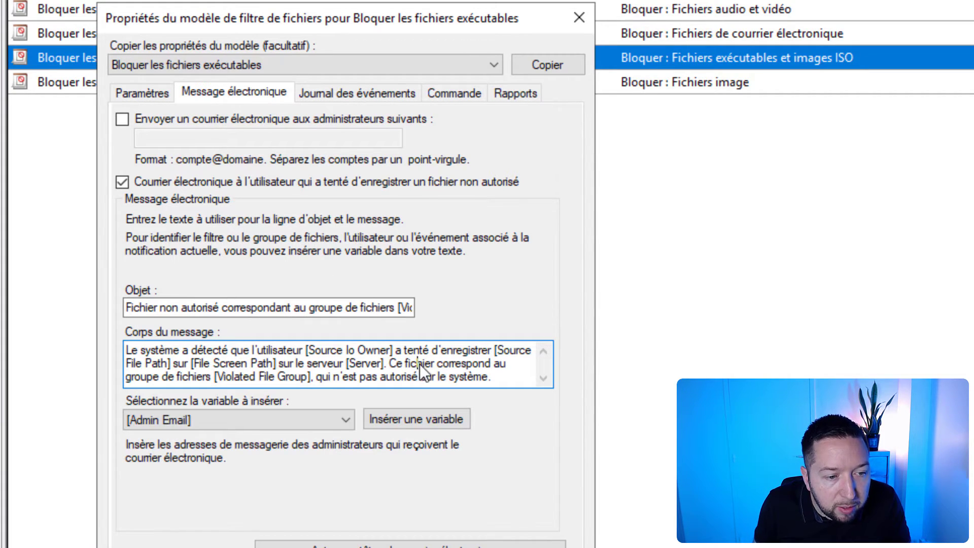
left_click(333, 421)
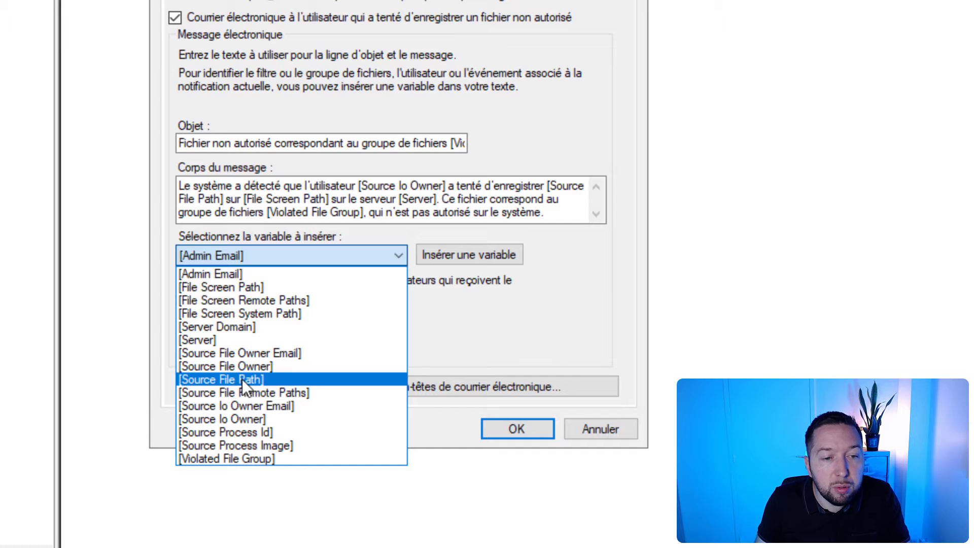
left_click(569, 212)
left_click_drag(545, 186, 568, 221)
left_click(558, 210)
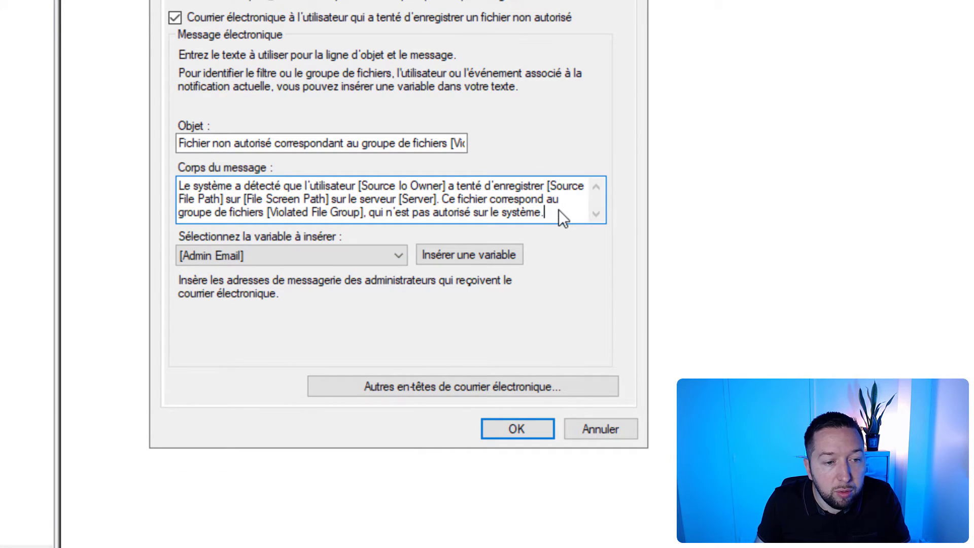
left_click(363, 80)
left_click(831, 287)
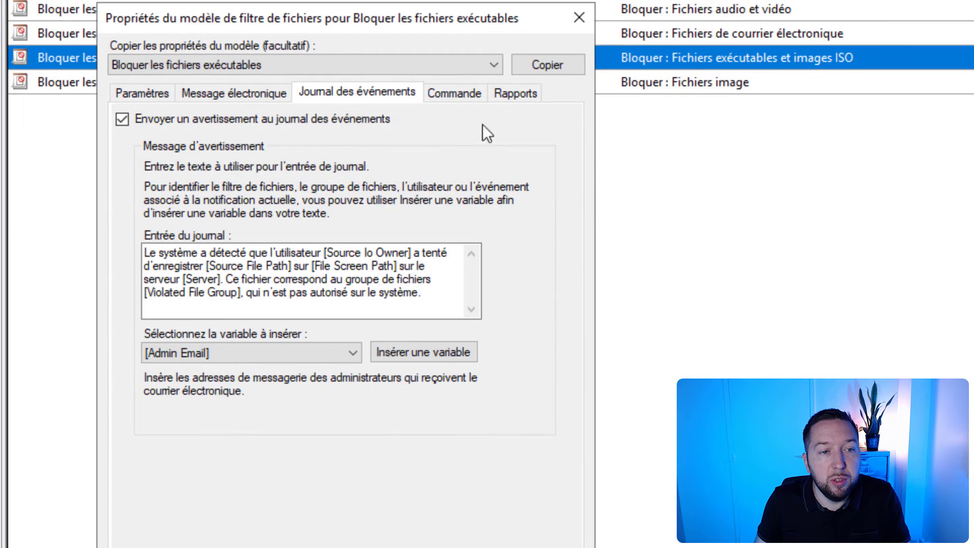
Step: Examine the event log warning's message text, its available variables, and the Server and Violated File Group placeholders
left_click_drag(431, 296, 90, 202)
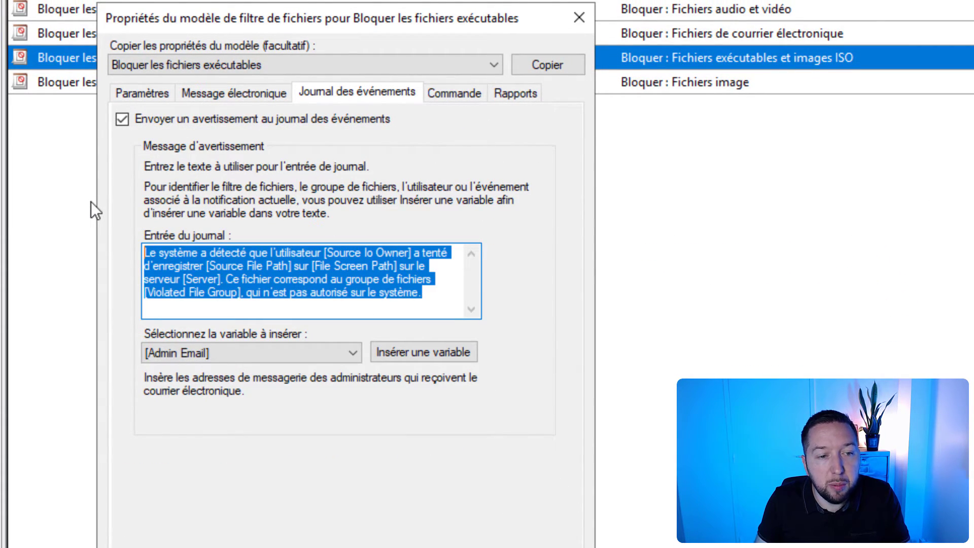
left_click(434, 294)
left_click(328, 354)
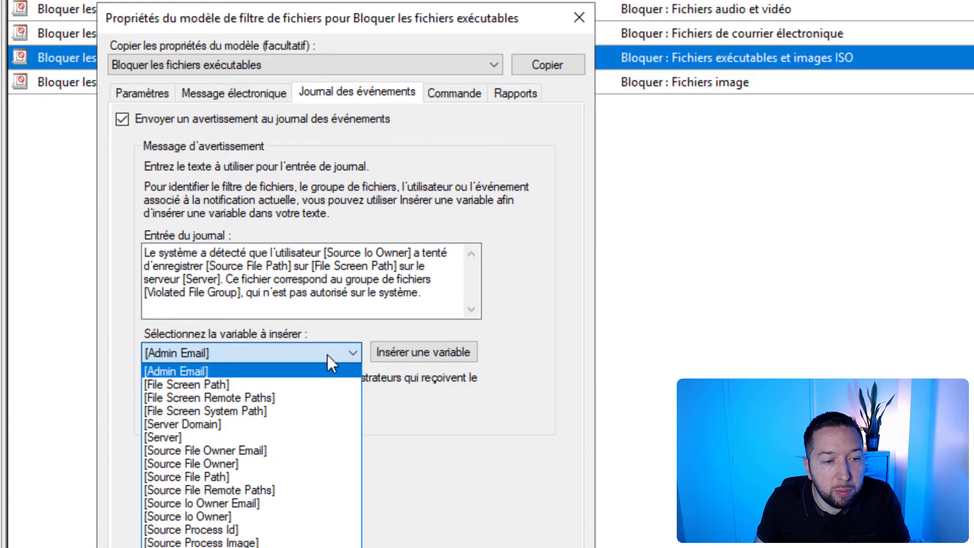
left_click(451, 431)
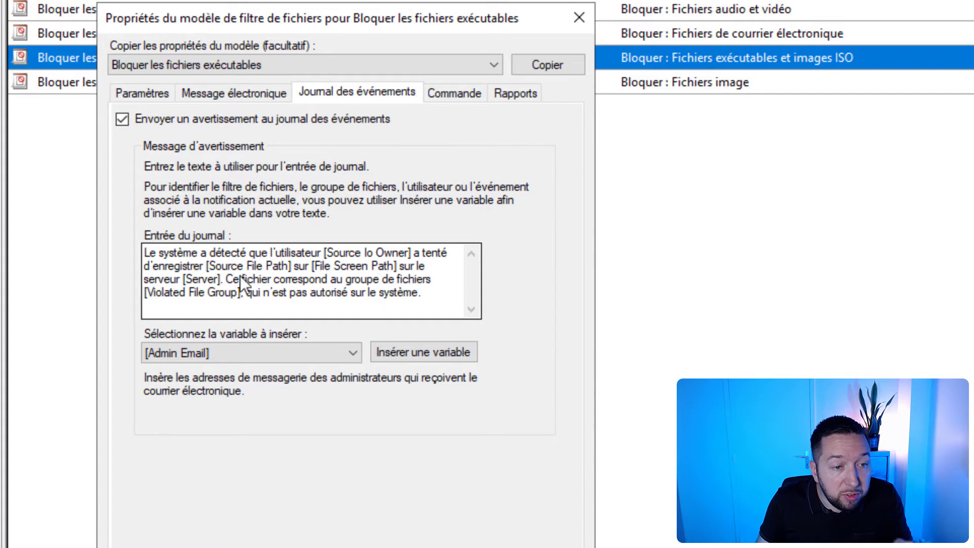
left_click_drag(223, 279, 157, 275)
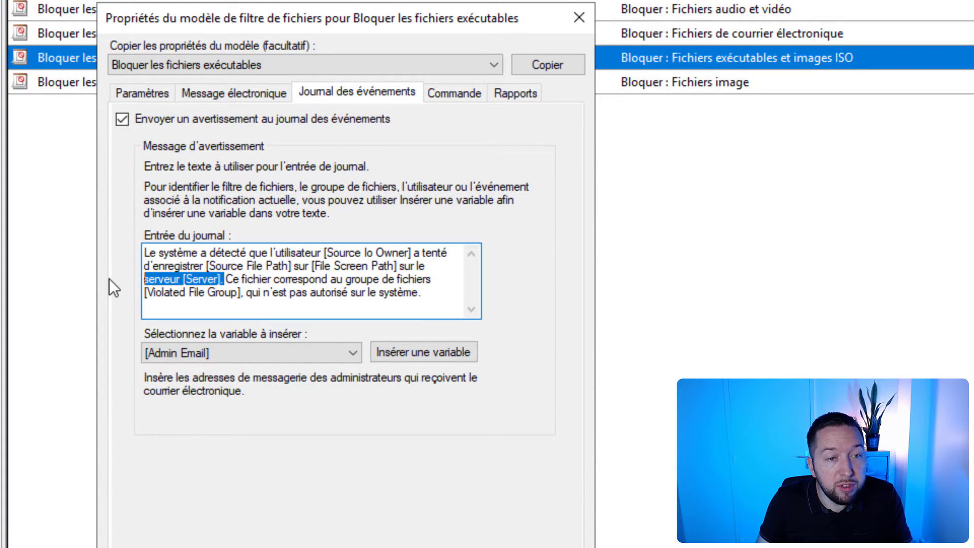
left_click(308, 292)
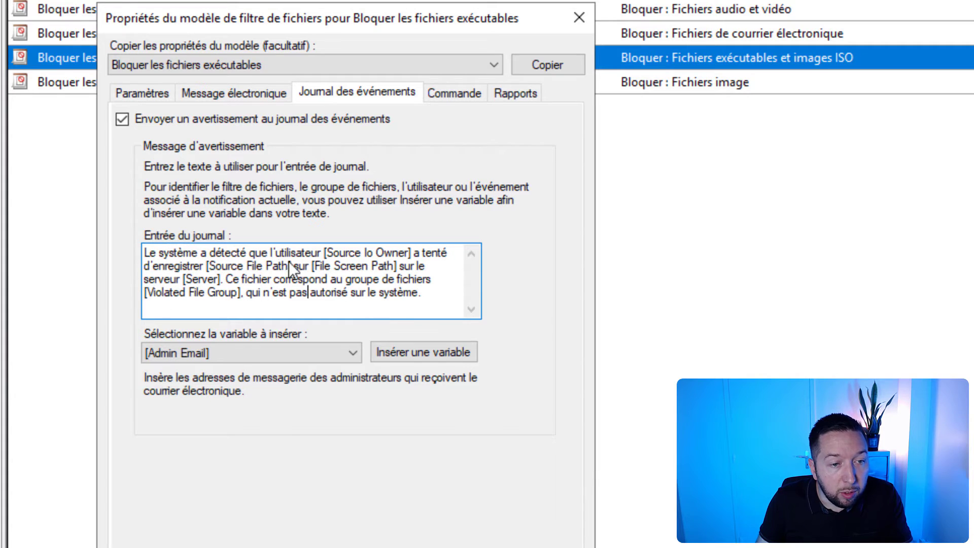
left_click(239, 299)
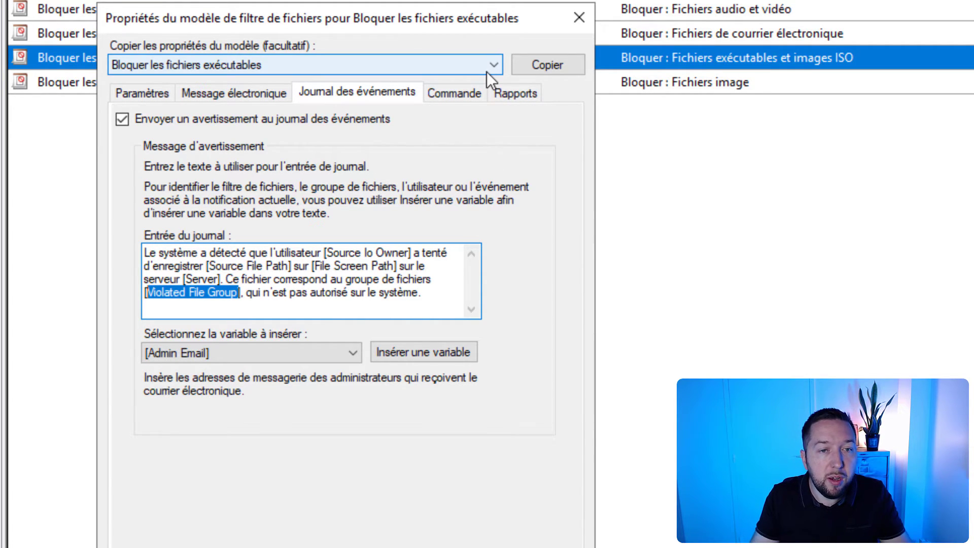
Step: Save the template without an SMTP server, applying it only to derived file screens that match the original template
left_click(469, 547)
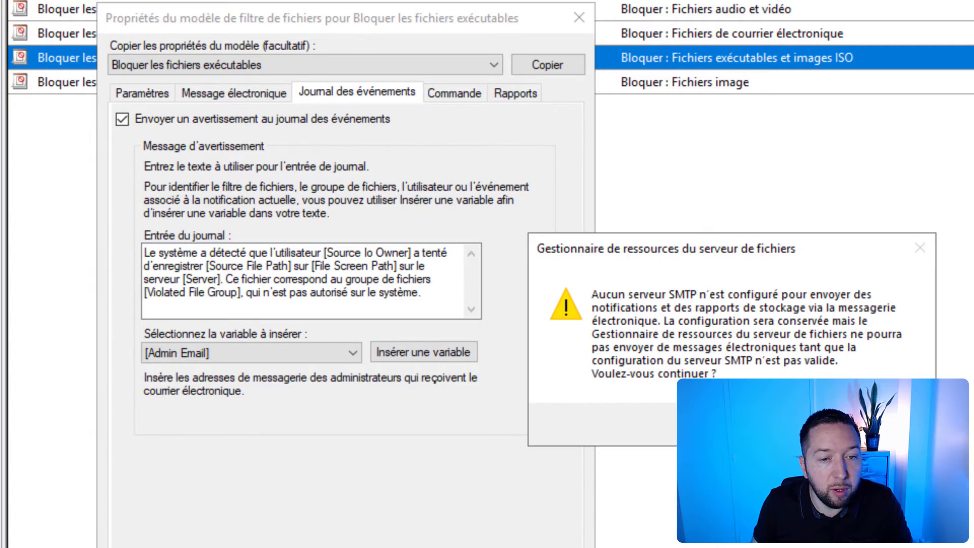
left_click(805, 424)
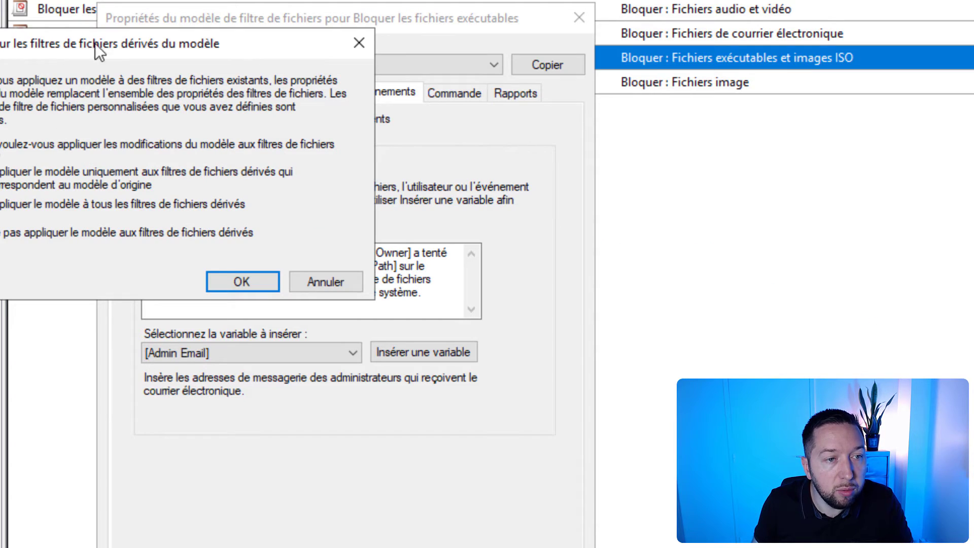
left_click_drag(95, 44, 306, 96)
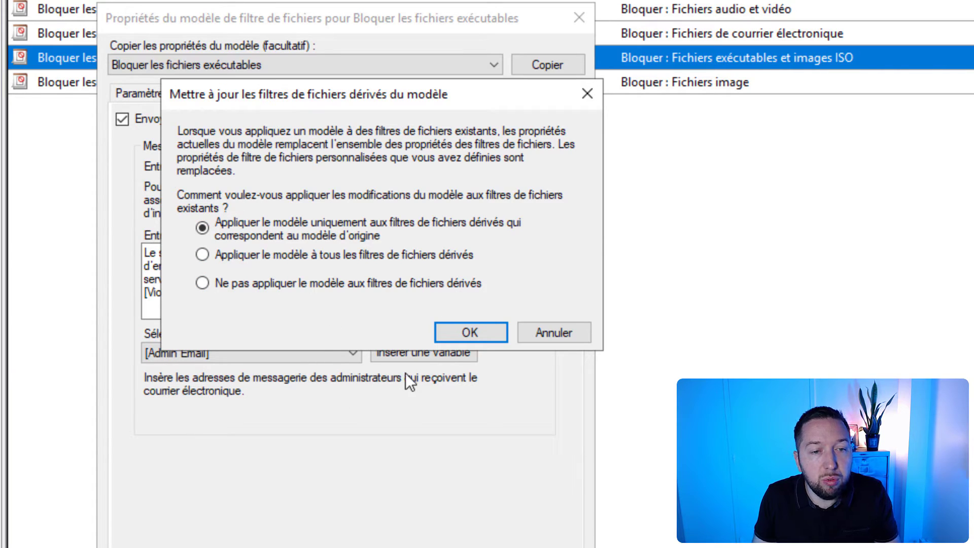
left_click(473, 335)
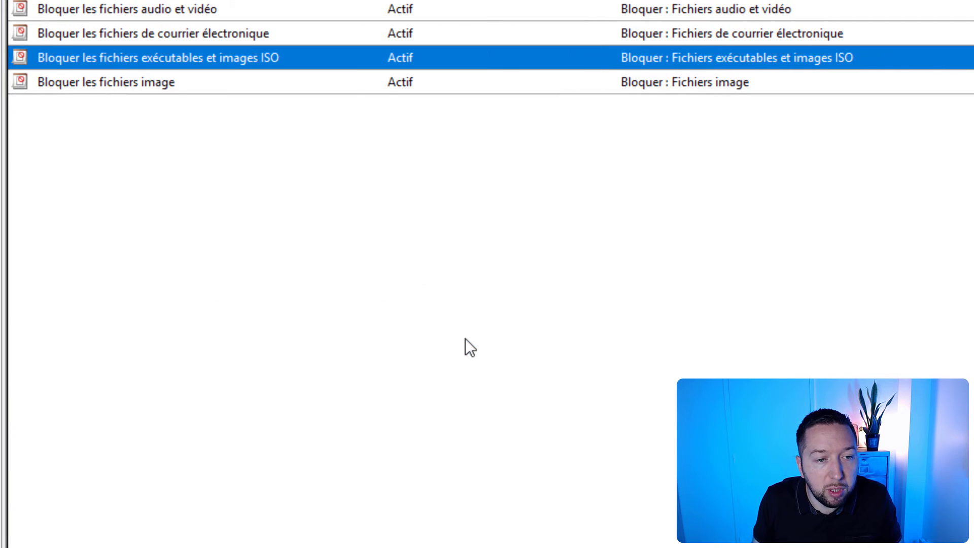
left_click(549, 483)
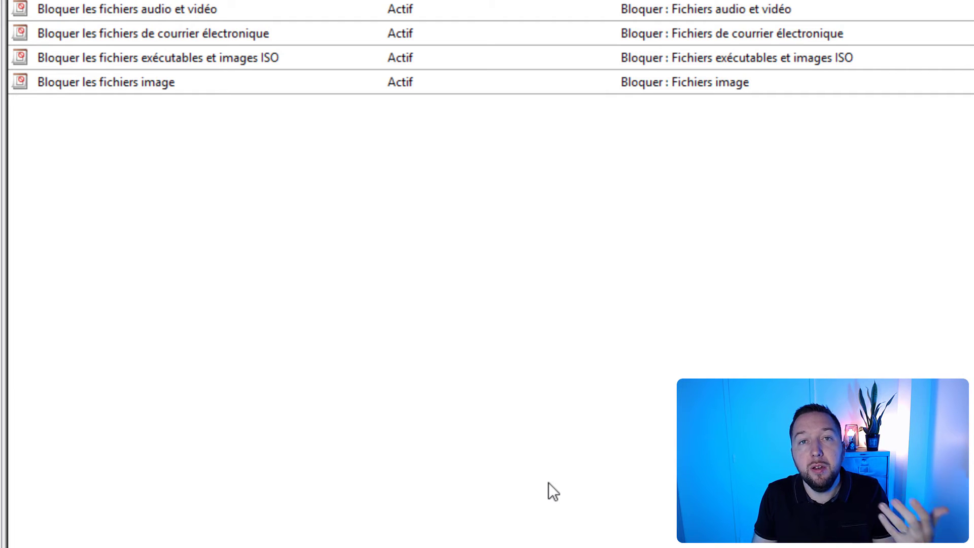
Step: Start a new file screen and set its path to the Partage folder on the DATA (P:) drive
left_click(108, 145)
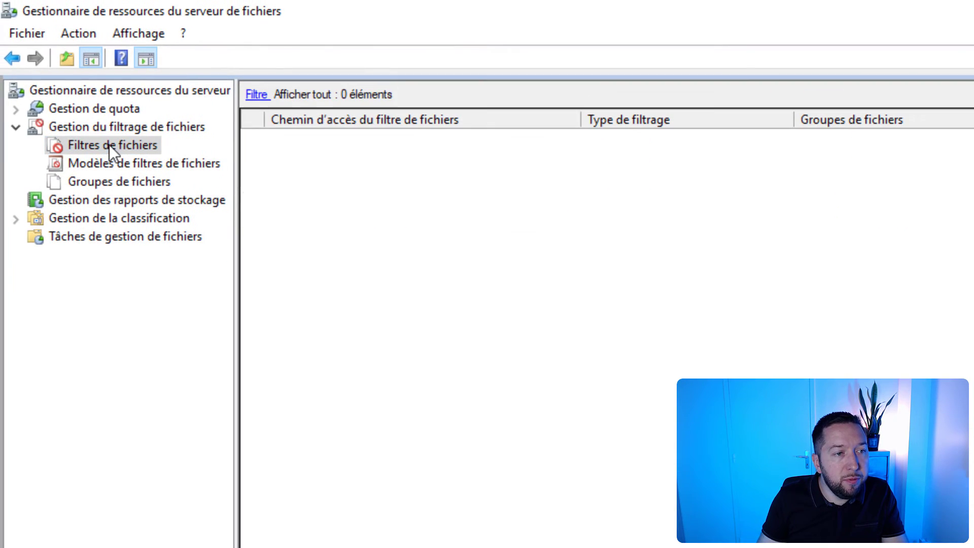
right_click(248, 158)
left_click(291, 169)
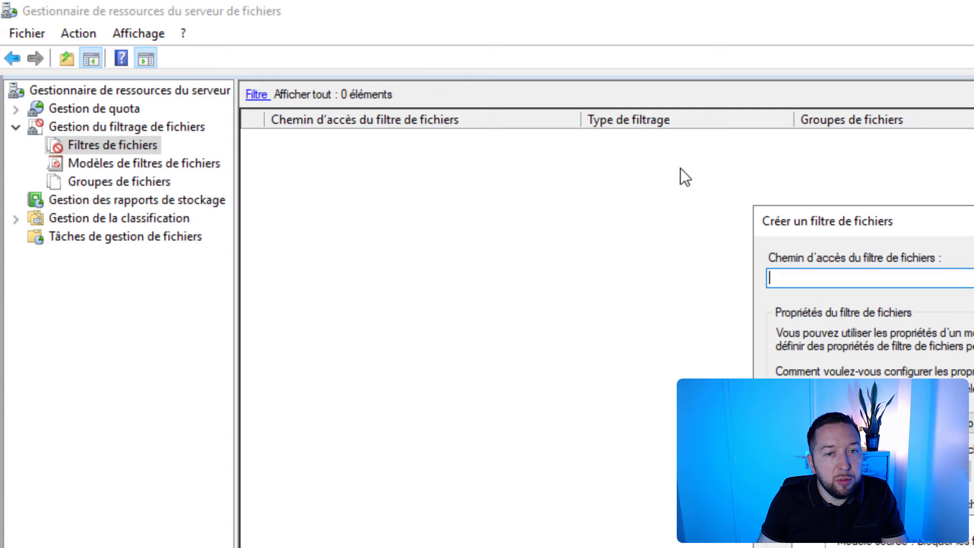
left_click_drag(863, 224, 362, 206)
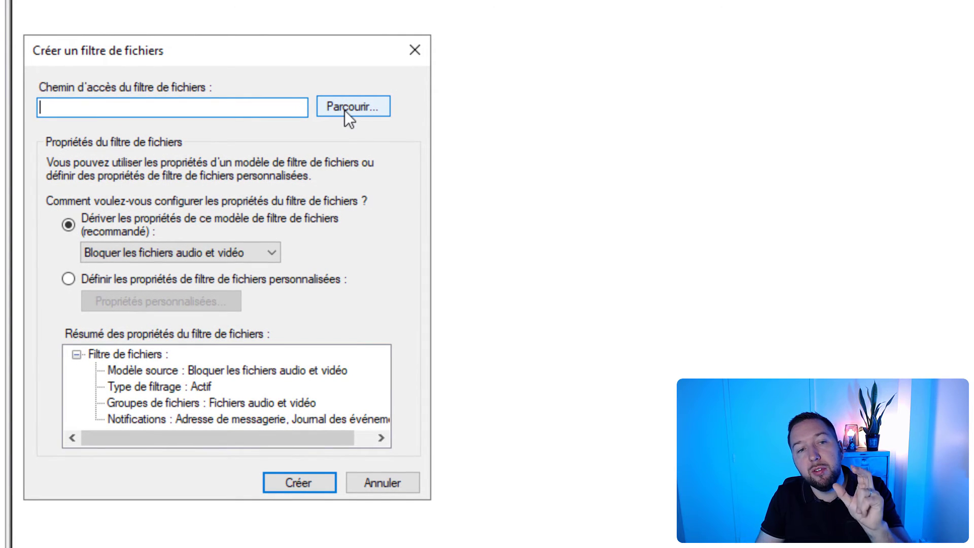
left_click(345, 111)
scroll(701, 261, "down", 2)
left_click(634, 311)
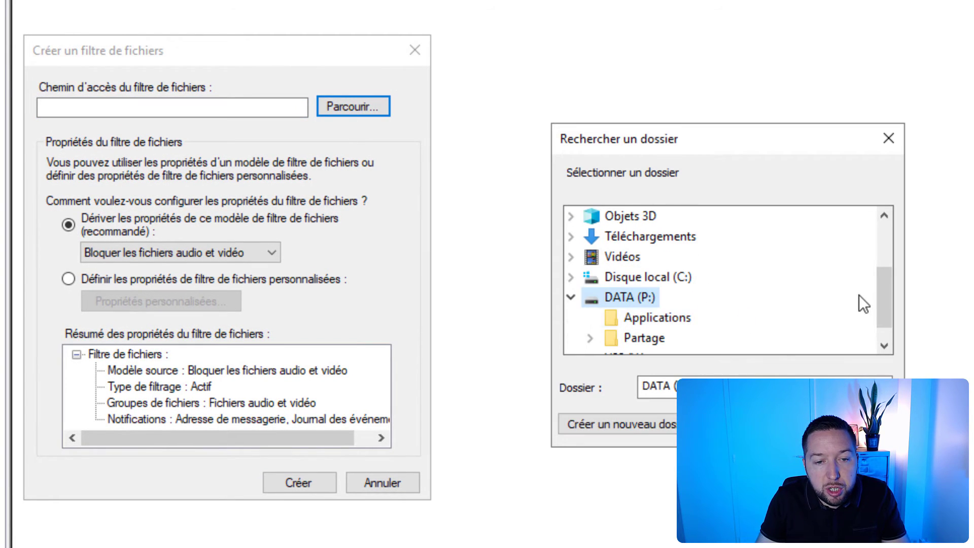
scroll(812, 310, "down", 1)
double_click(647, 319)
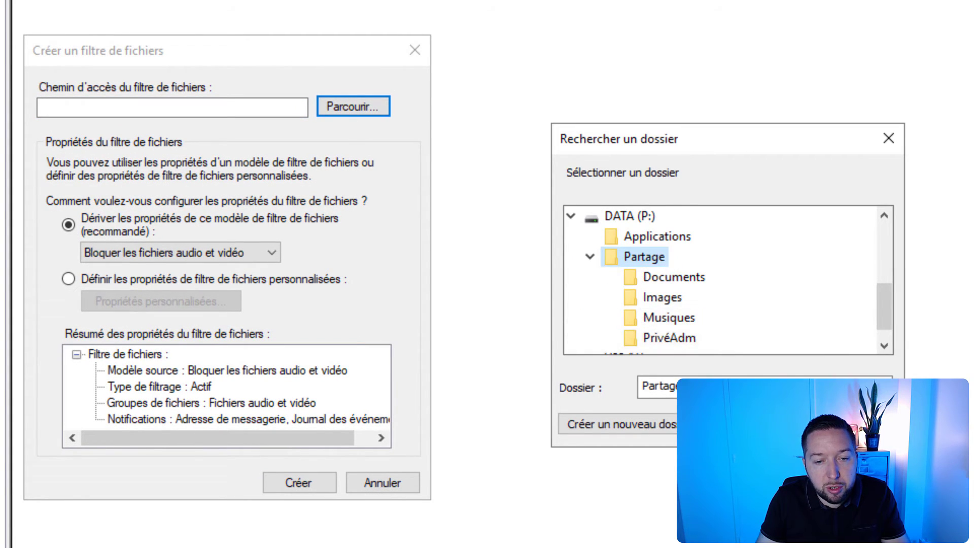
left_click(774, 425)
left_click_drag(133, 56, 177, 17)
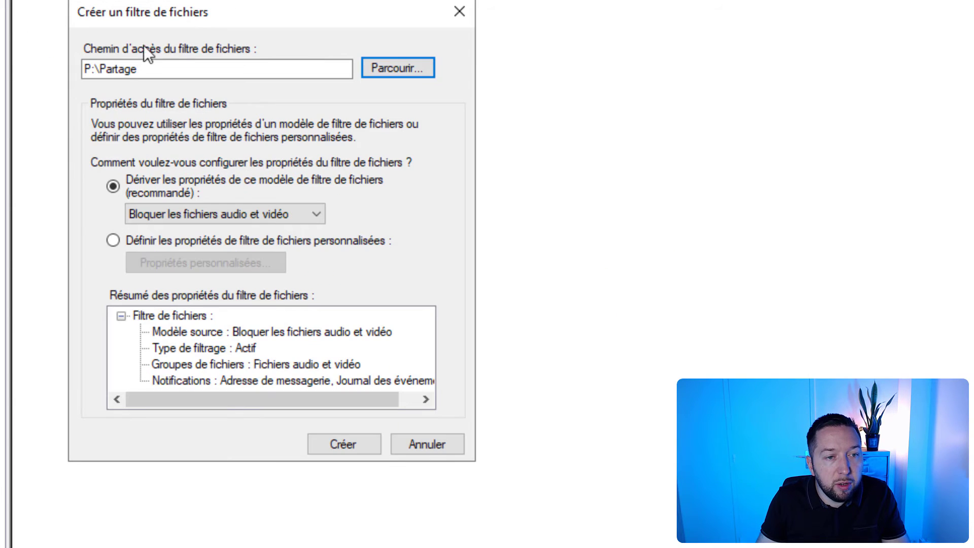
Step: Derive the file screen's properties from the Bloquer les fichiers exécutables et images ISO template and create it
left_click(278, 214)
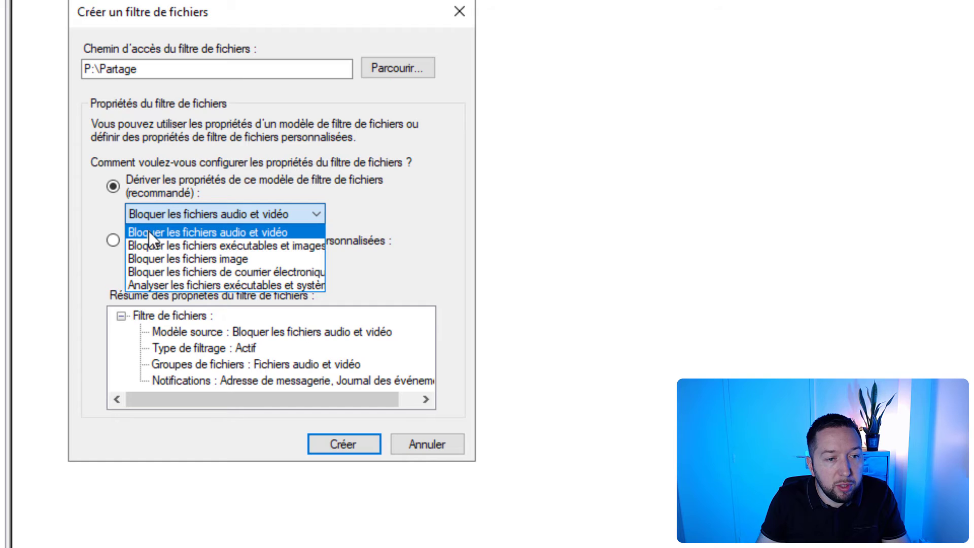
left_click(251, 247)
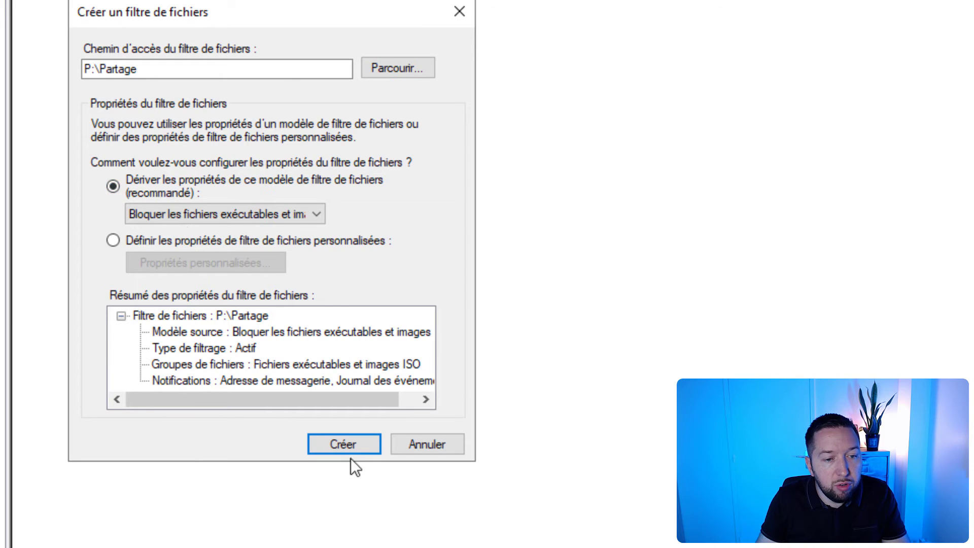
left_click(350, 445)
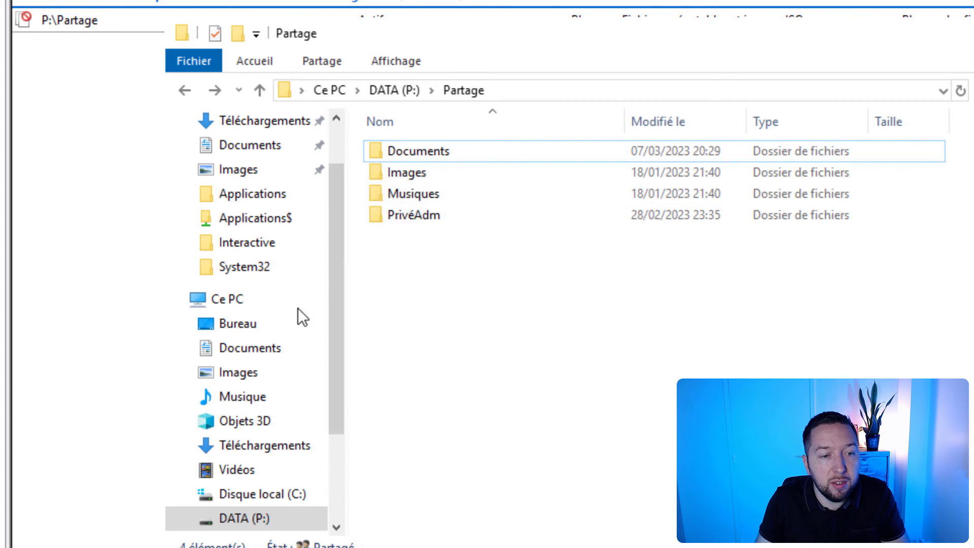
Step: Test the file screen in File Explorer by trying to copy wix311.exe from Téléchargements into P:\Partage, and dismiss the dialog
scroll(297, 309, "up", 1)
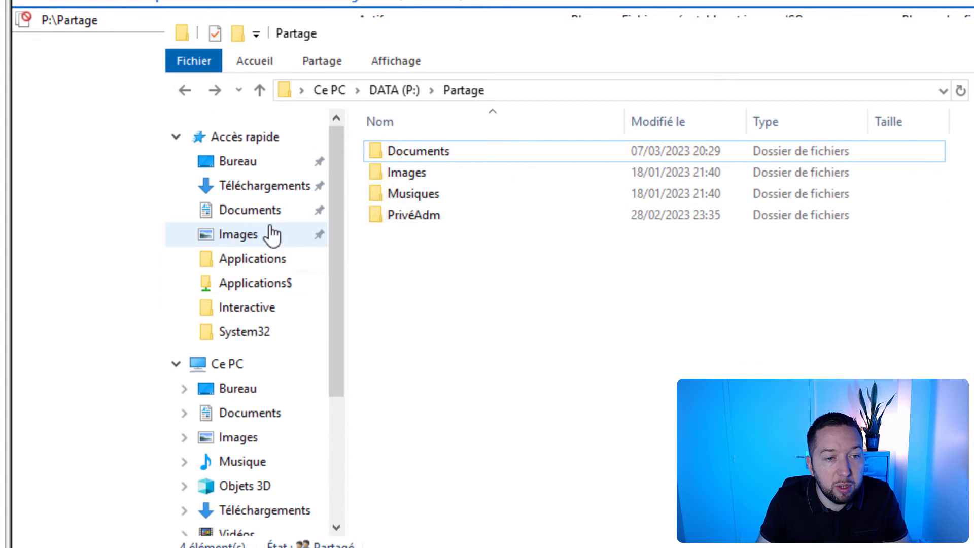
left_click(267, 187)
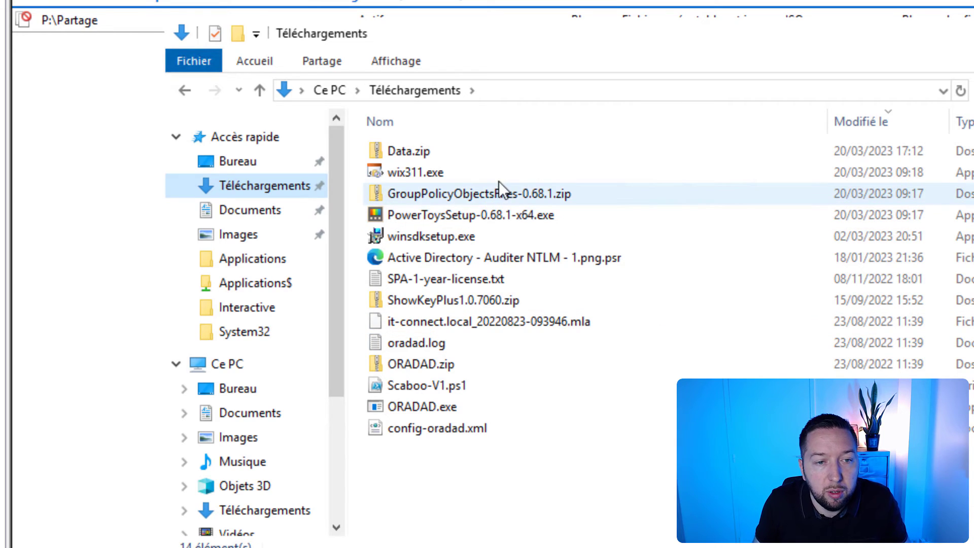
left_click(459, 172)
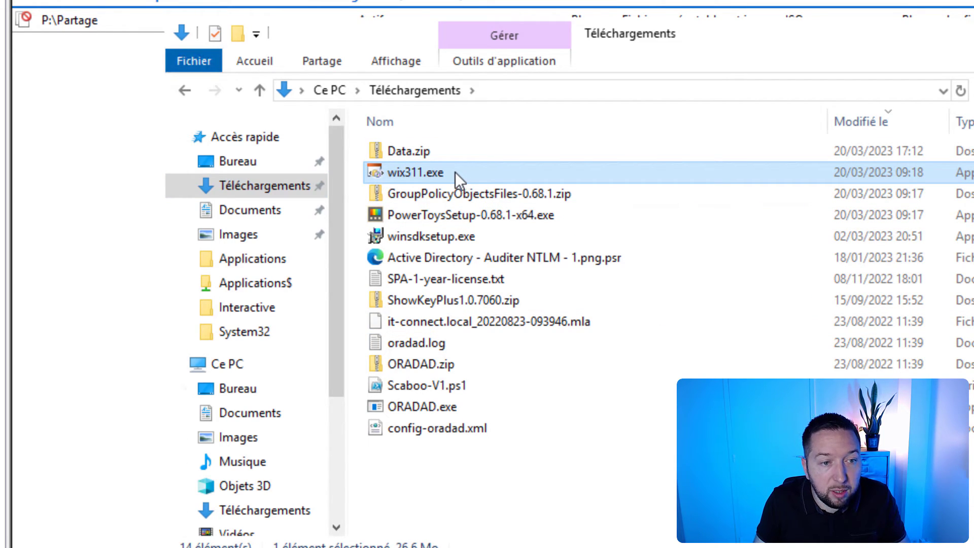
left_click(185, 89)
key("ctrl+v")
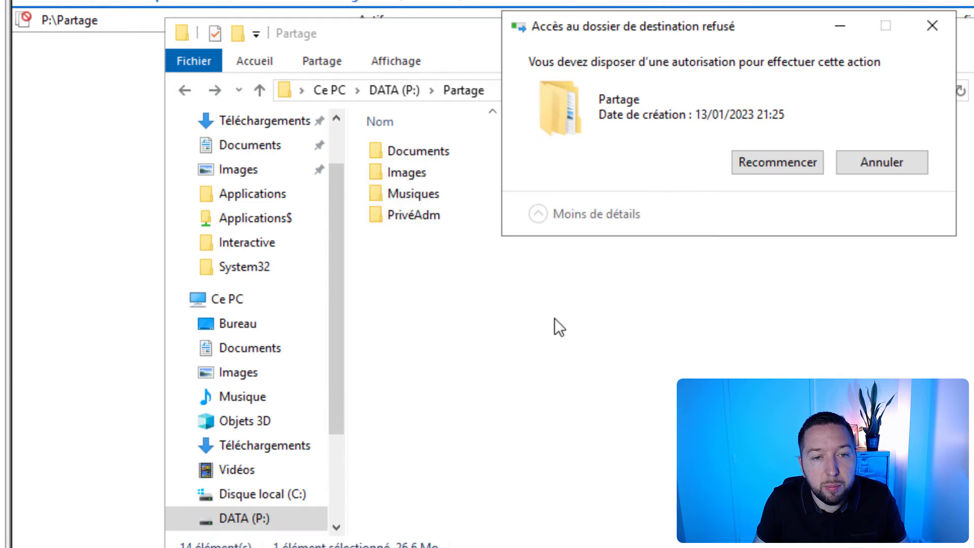
left_click_drag(626, 120, 562, 196)
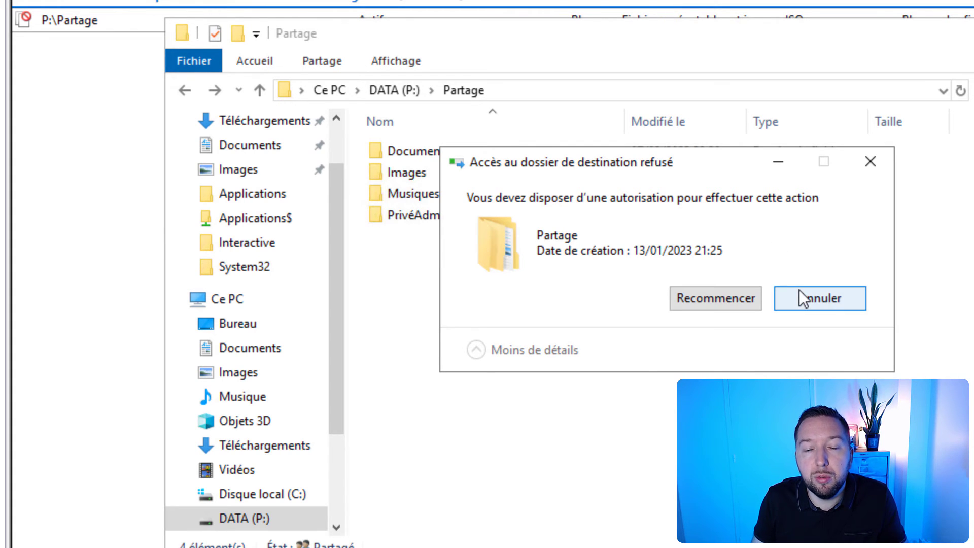
left_click(799, 303)
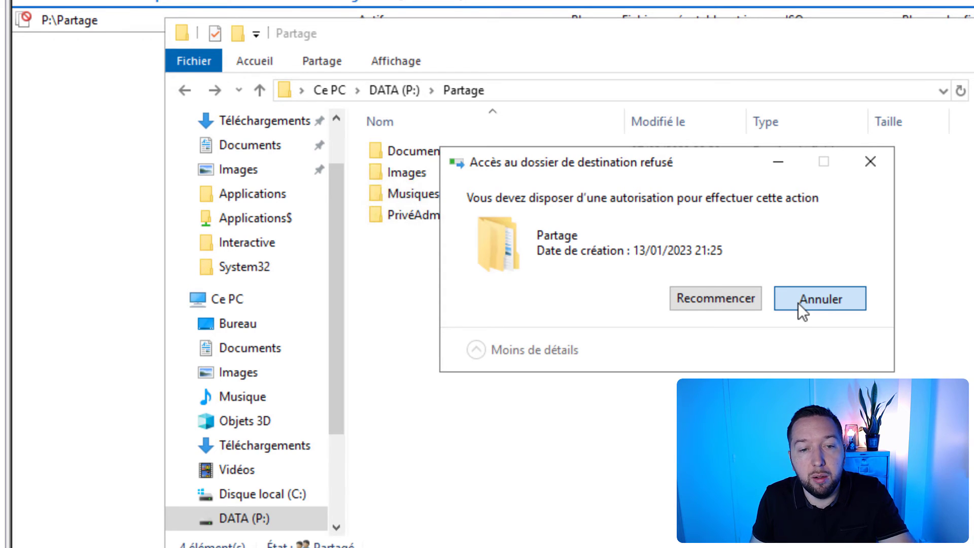
left_click(799, 303)
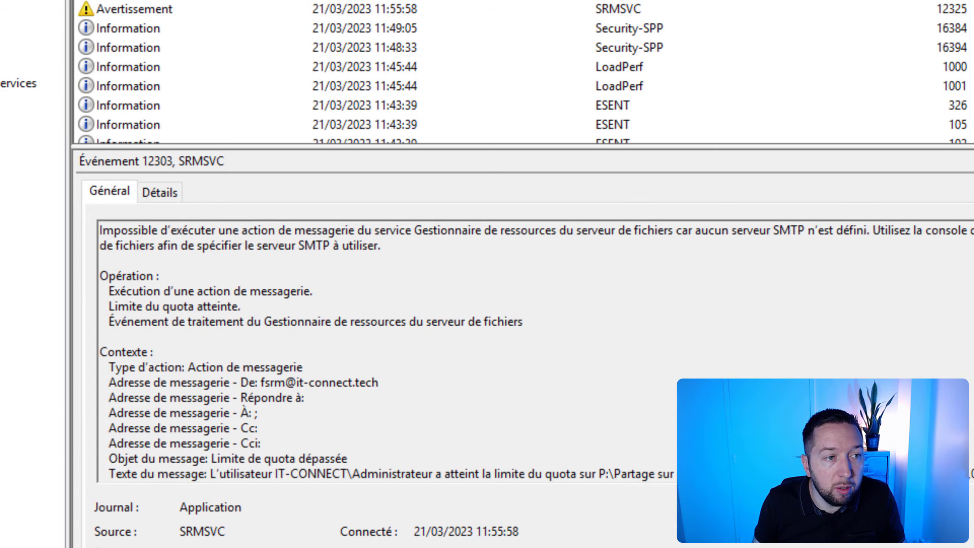
Step: Refresh the Application log in Event Viewer and examine the latest SRMSVC warning's user, file path, server and file group
right_click(107, 141)
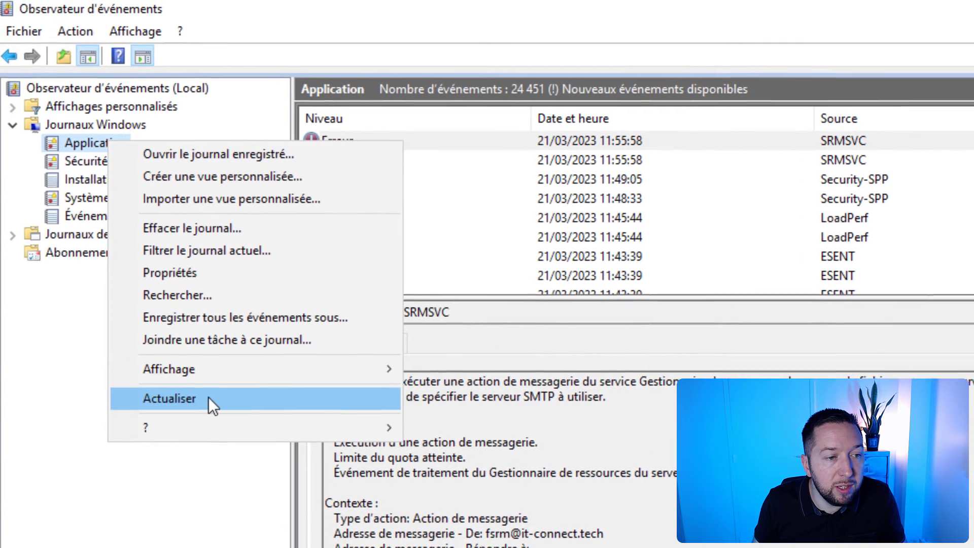
left_click(208, 398)
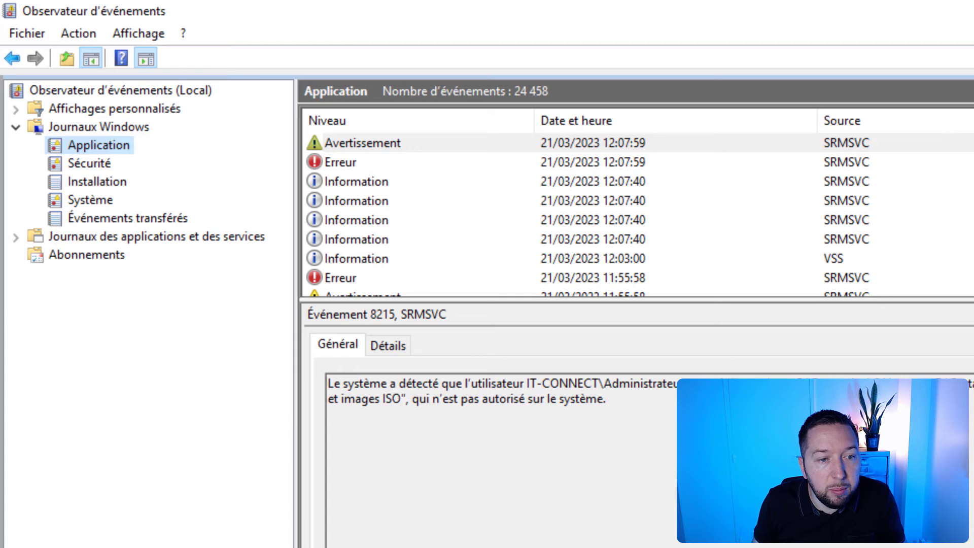
left_click(393, 387)
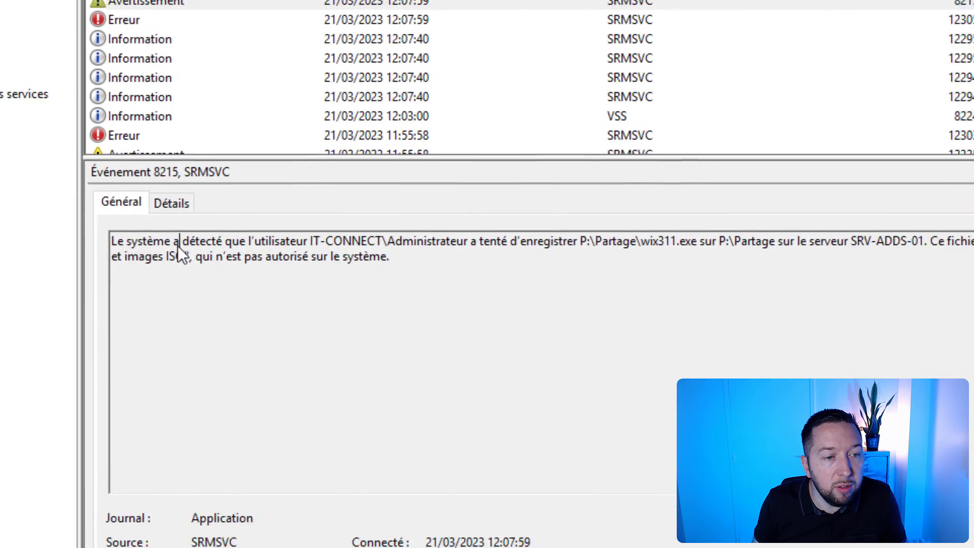
left_click_drag(149, 254, 311, 241)
left_click(358, 203)
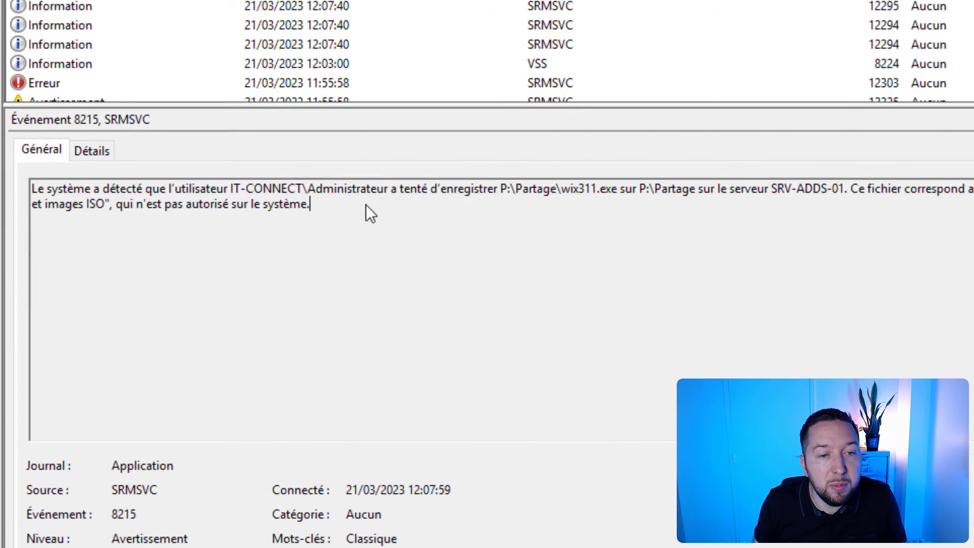
left_click_drag(403, 197, 578, 189)
left_click(614, 188)
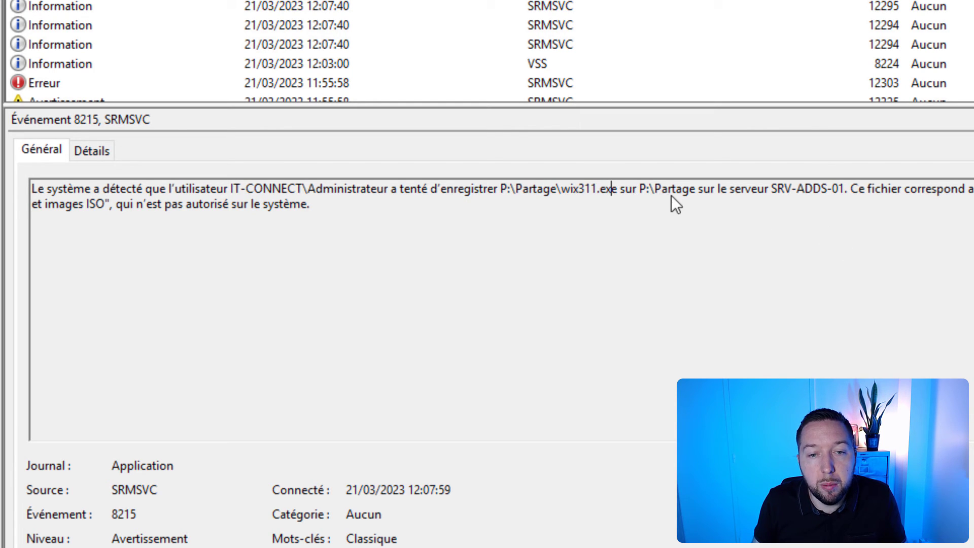
left_click_drag(730, 188, 823, 196)
left_click(934, 189)
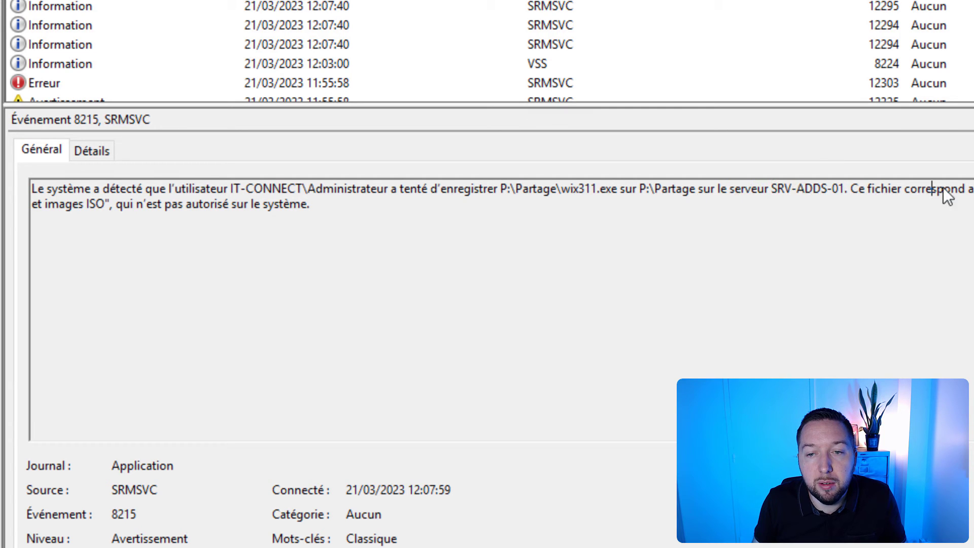
left_click_drag(313, 203, 310, 204)
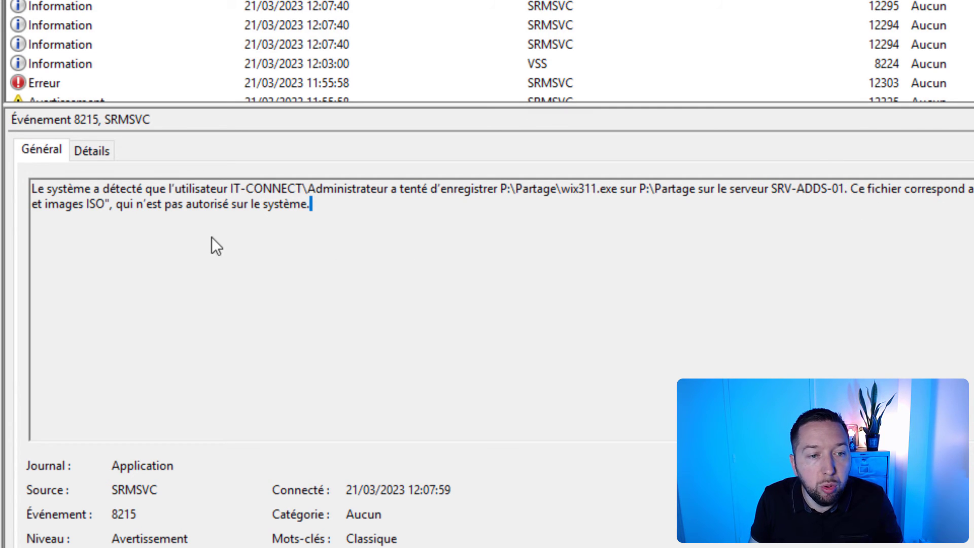
left_click(517, 248)
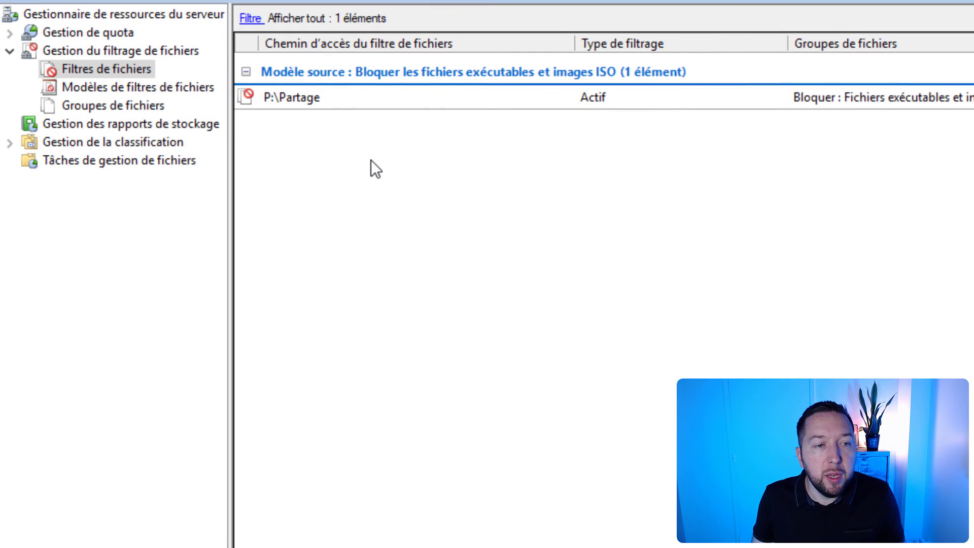
Step: Review the path and file group options for a file screen exception in File Server Resource Manager, and close without creating one
right_click(370, 160)
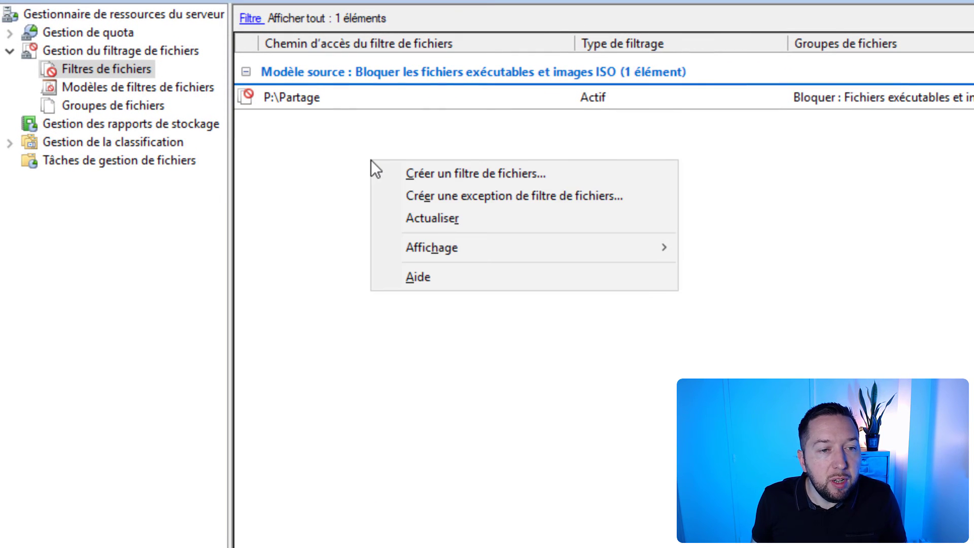
left_click(498, 195)
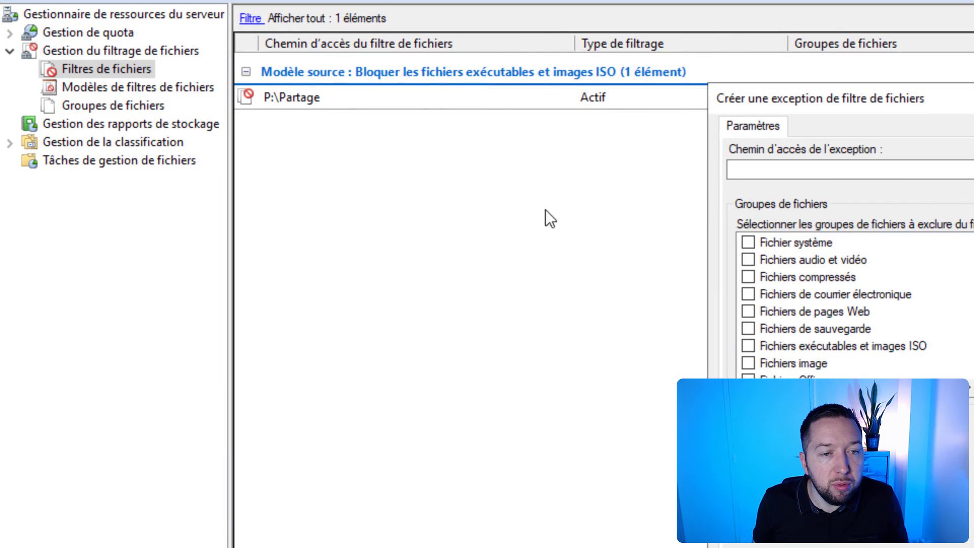
left_click_drag(863, 108, 504, 152)
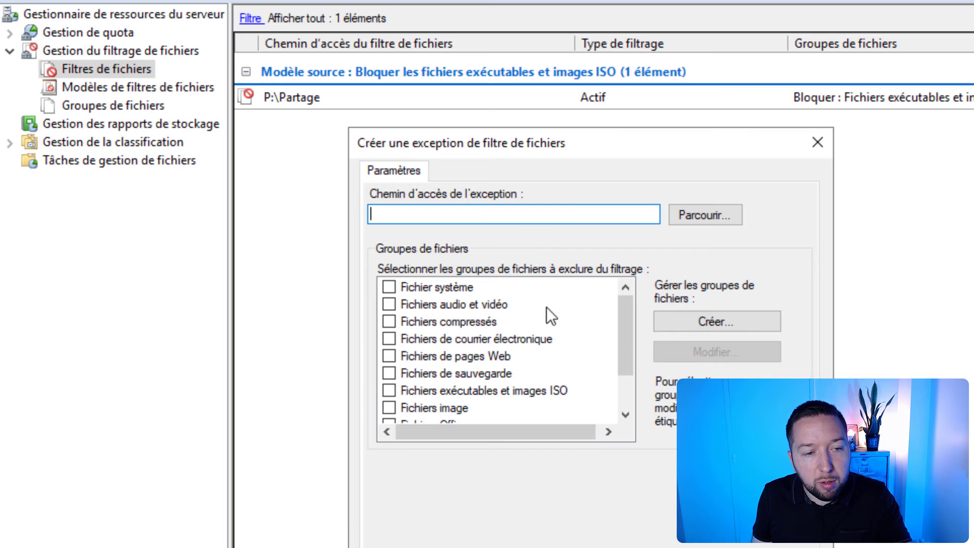
scroll(556, 317, "down", 1)
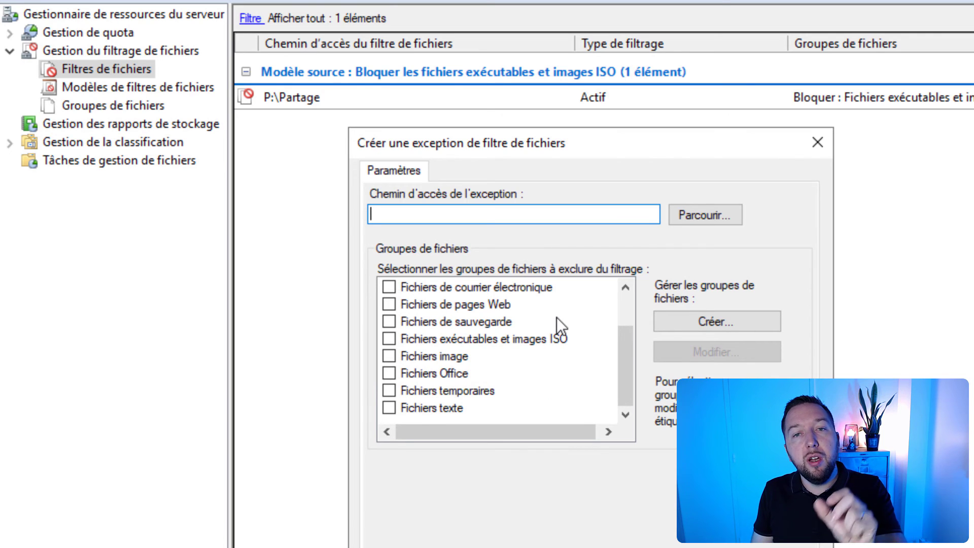
left_click(818, 139)
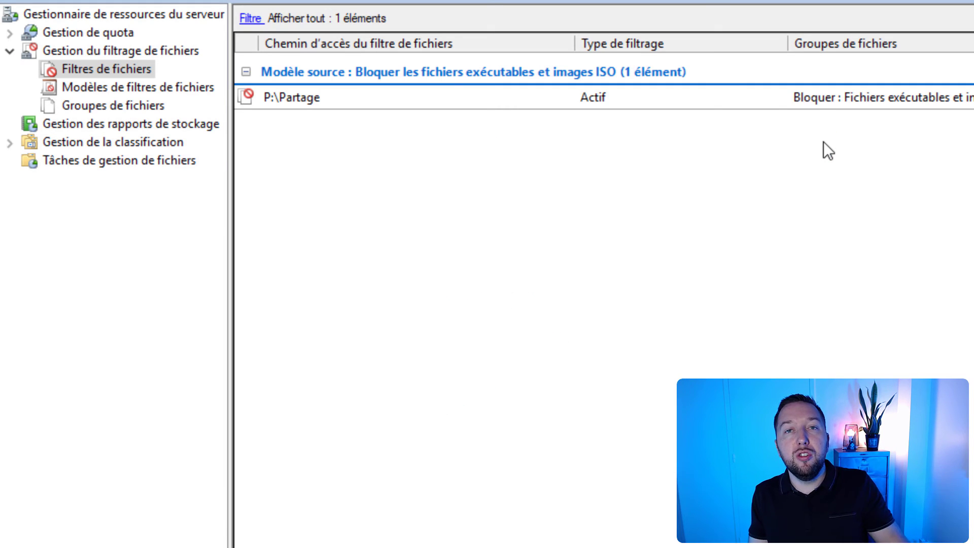